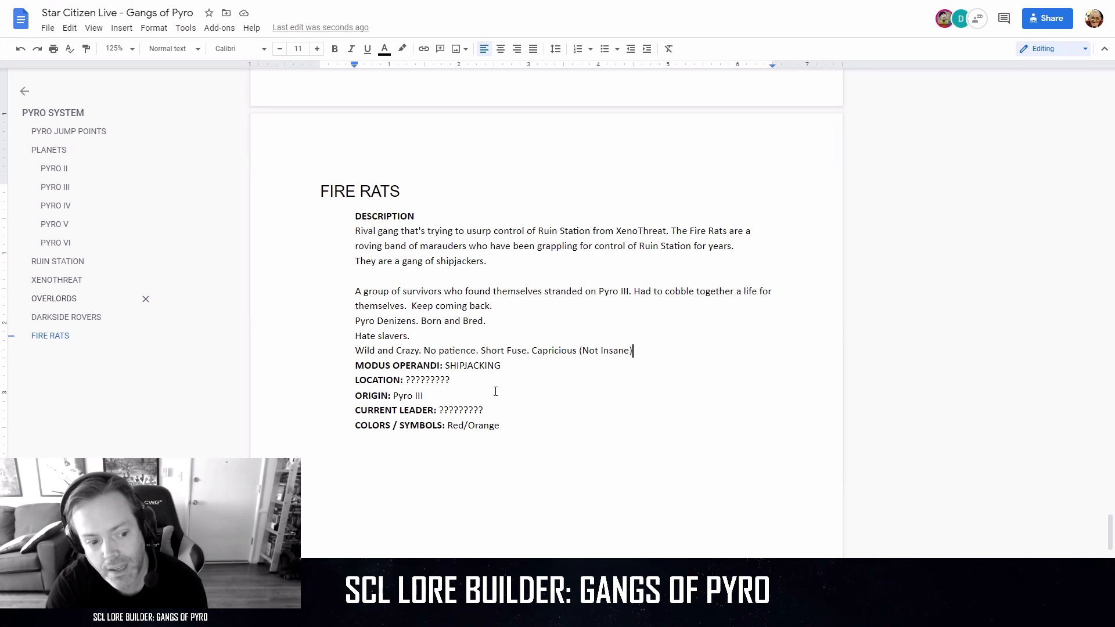
Below the Fire Rats description's "Wild and Crazy" line, add a separate paragraph reading "Idea 2: Violent but not murders.".
key(Return)
key(Return)
key(Up)
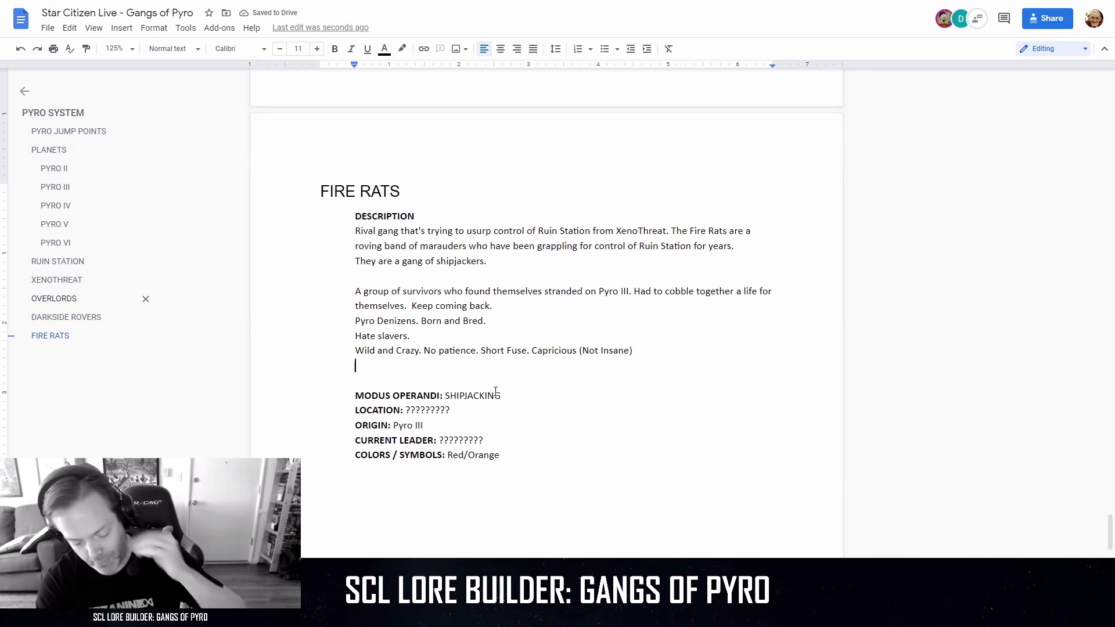
key(Return)
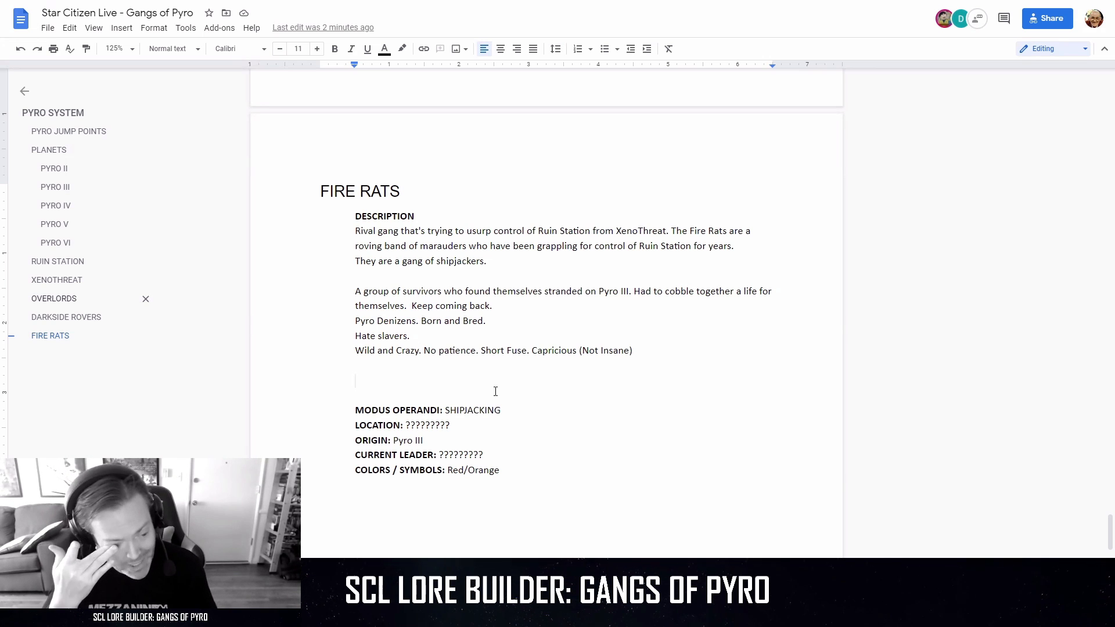
text(Idea )
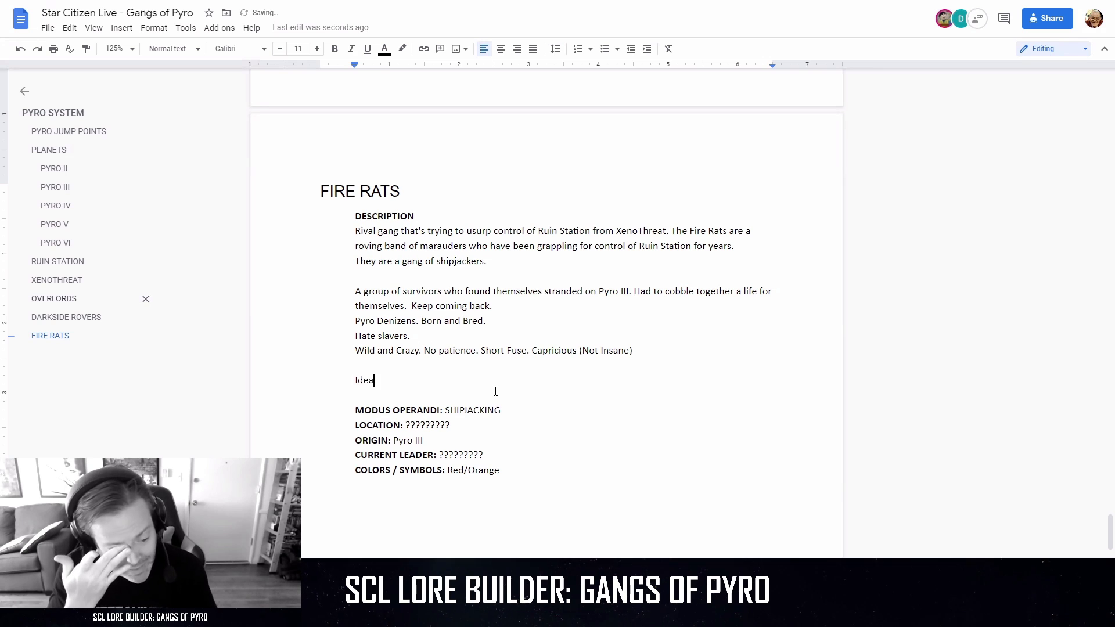
text(2: )
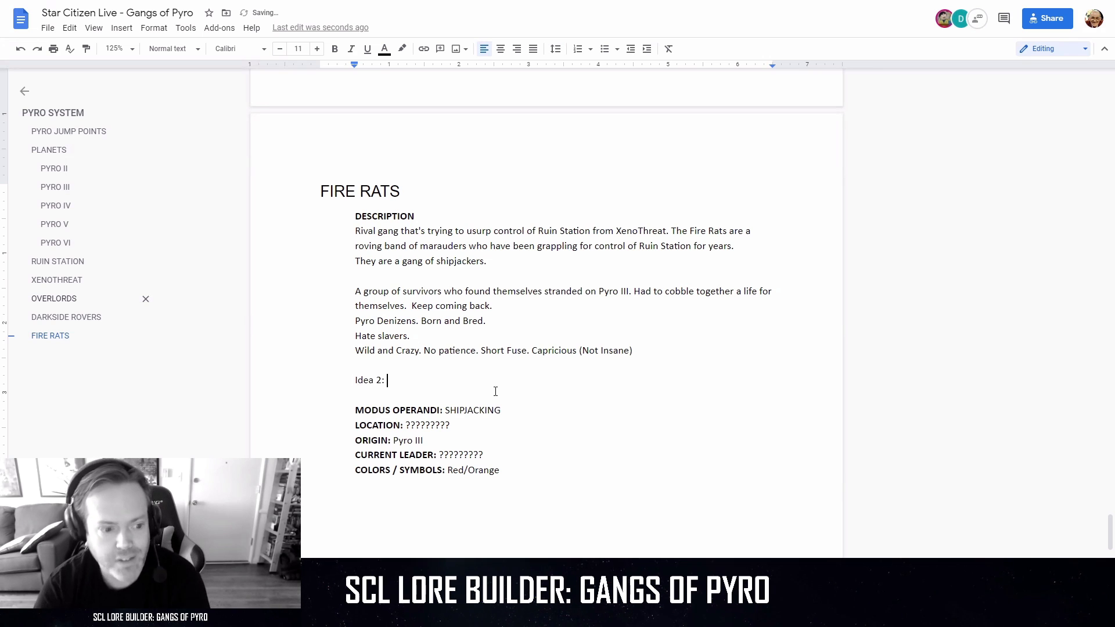
text(Viol)
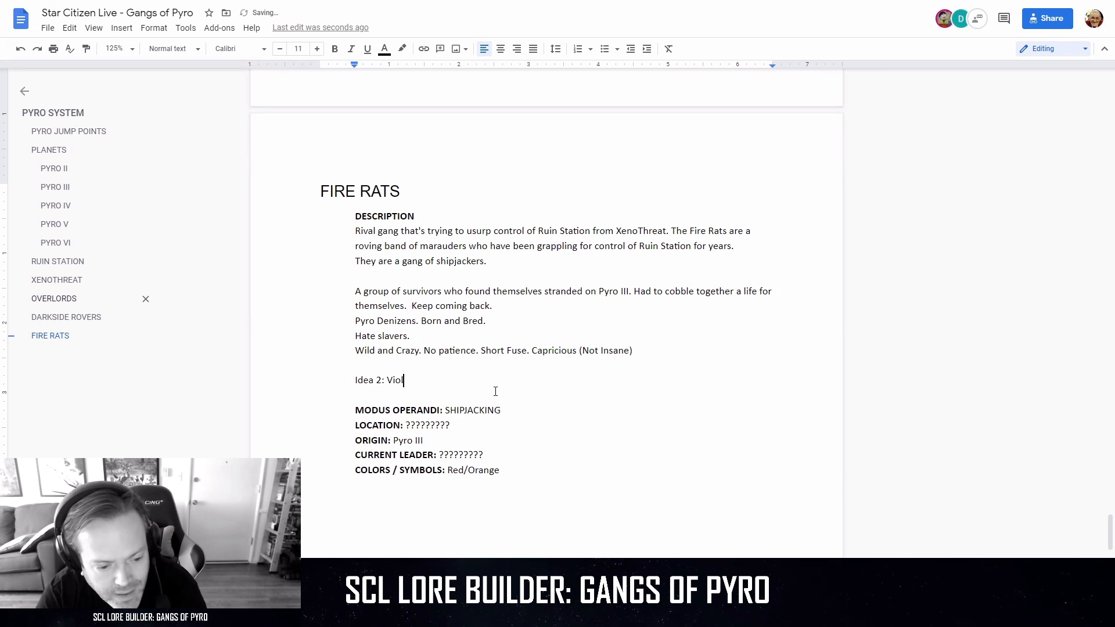
text(ent but no)
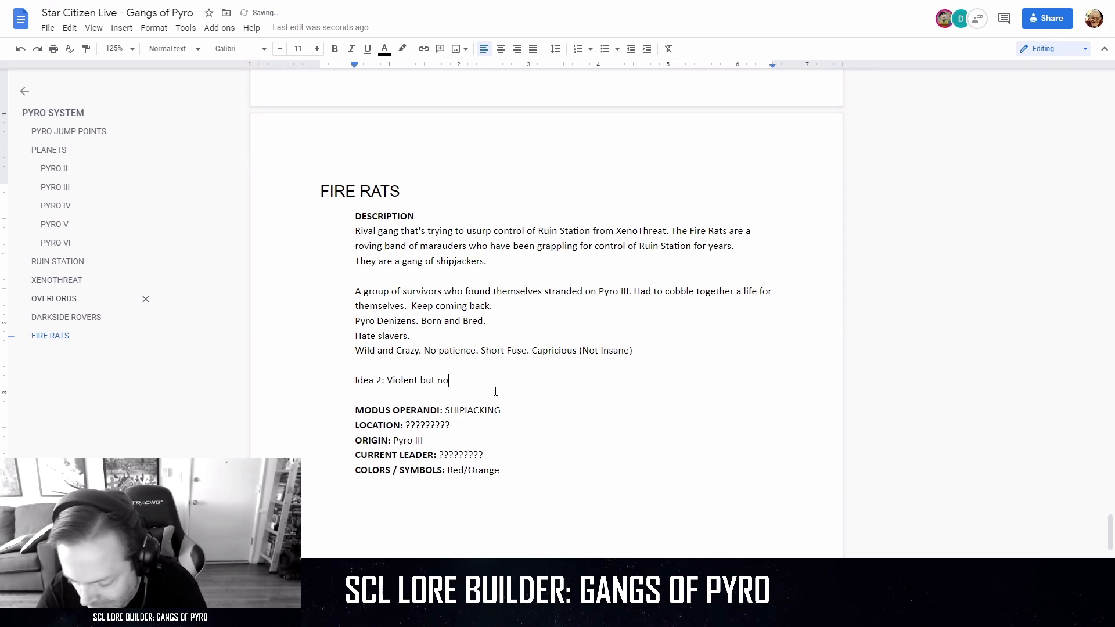
text(t murder)
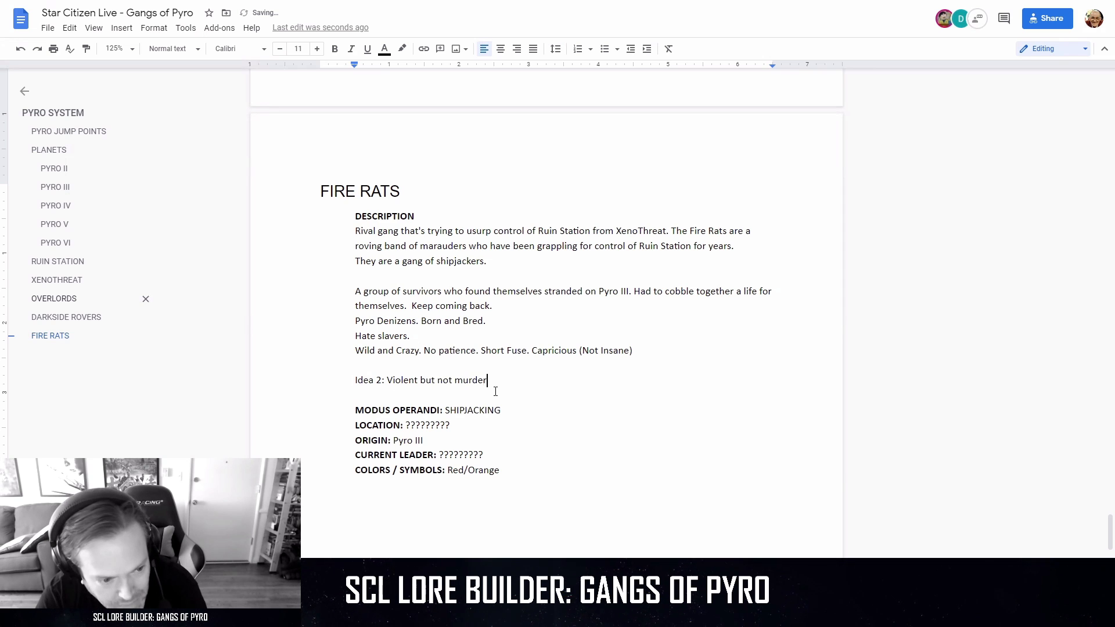
text(s. )
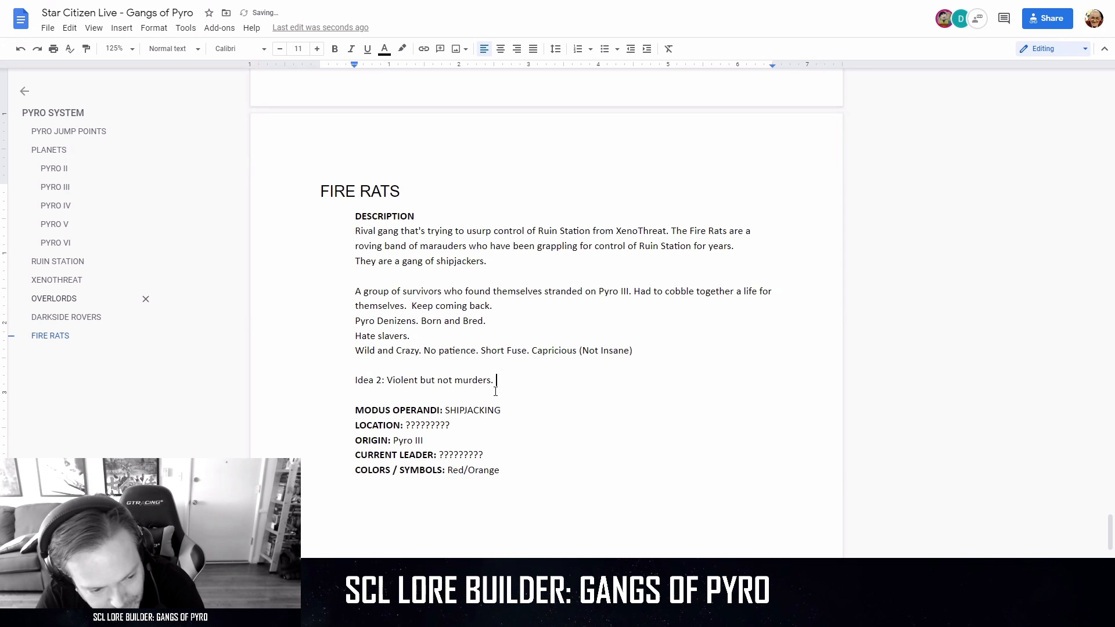
text(Use i)
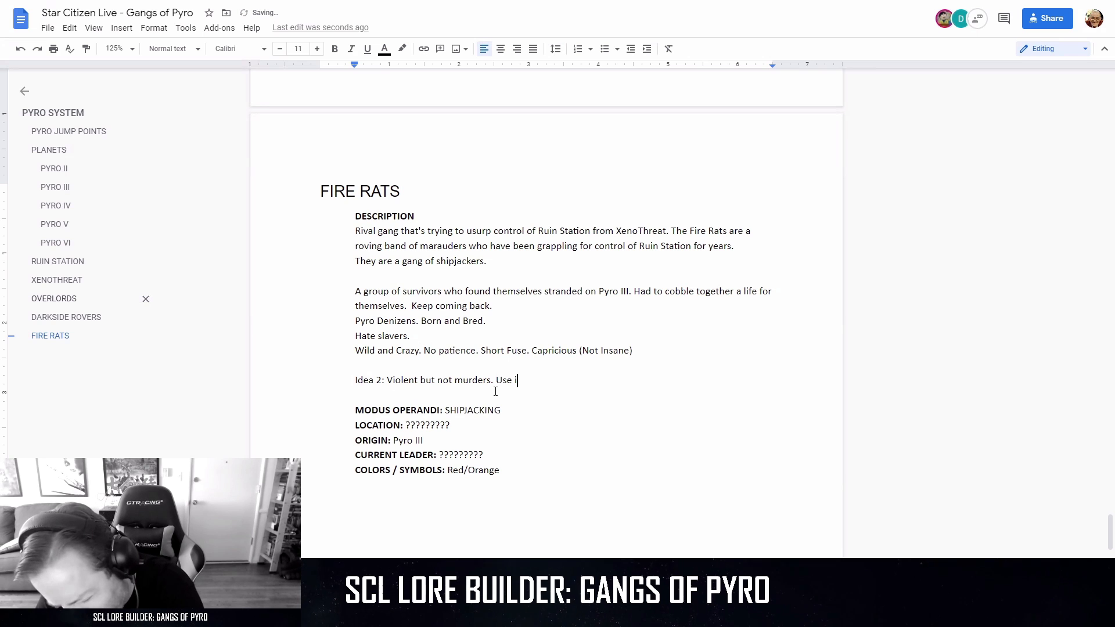
text(ncid)
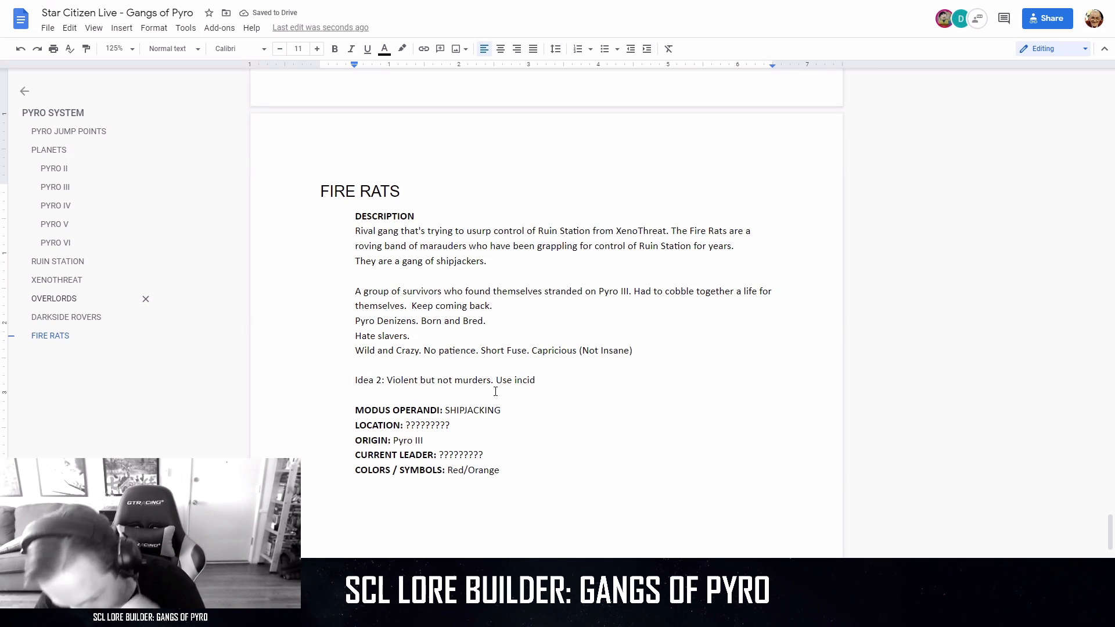
Continue the Idea 2 paragraph with "Use fire to clear ships".
key(BackSpace)
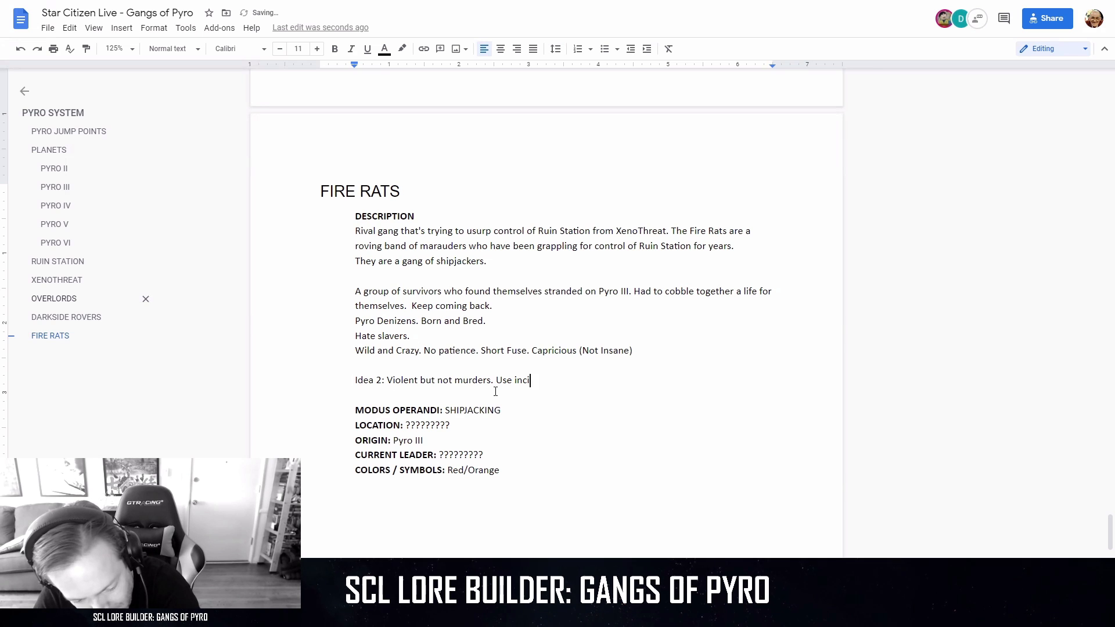
text(ind)
key(BackSpace)
key(BackSpace)
key(BackSpace)
key(BackSpace)
key(BackSpace)
key(BackSpace)
key(BackSpace)
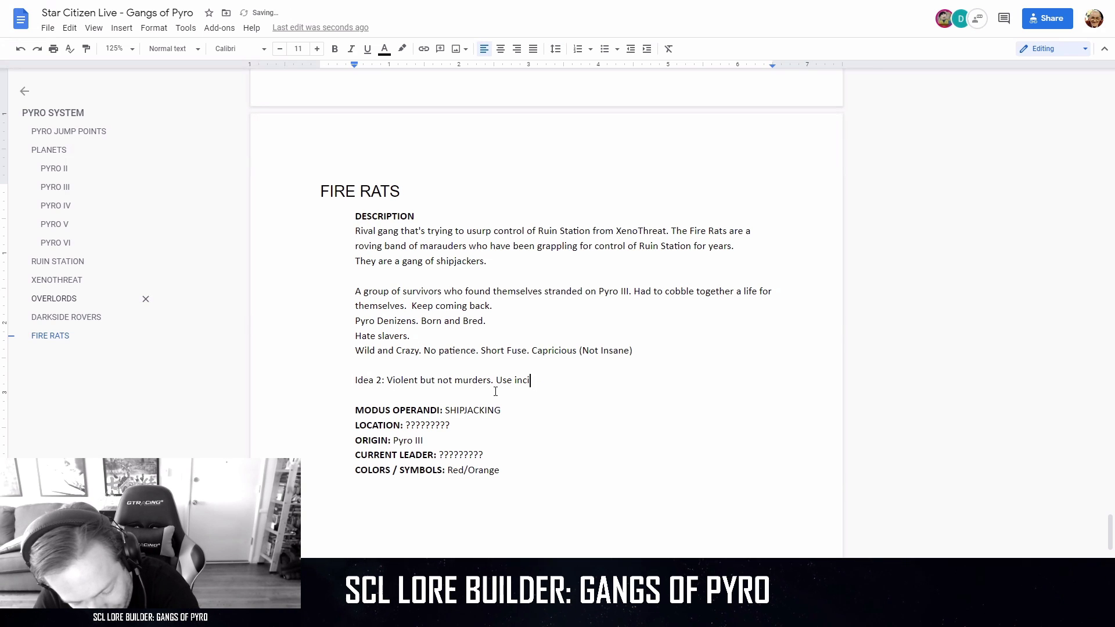
text(fire )
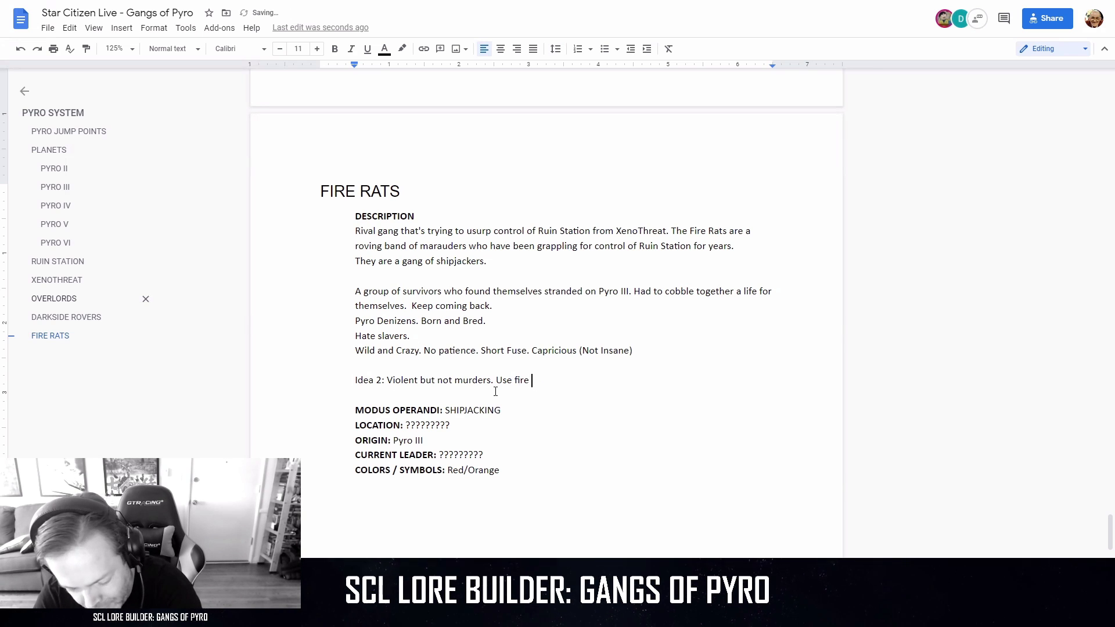
text(to clear s)
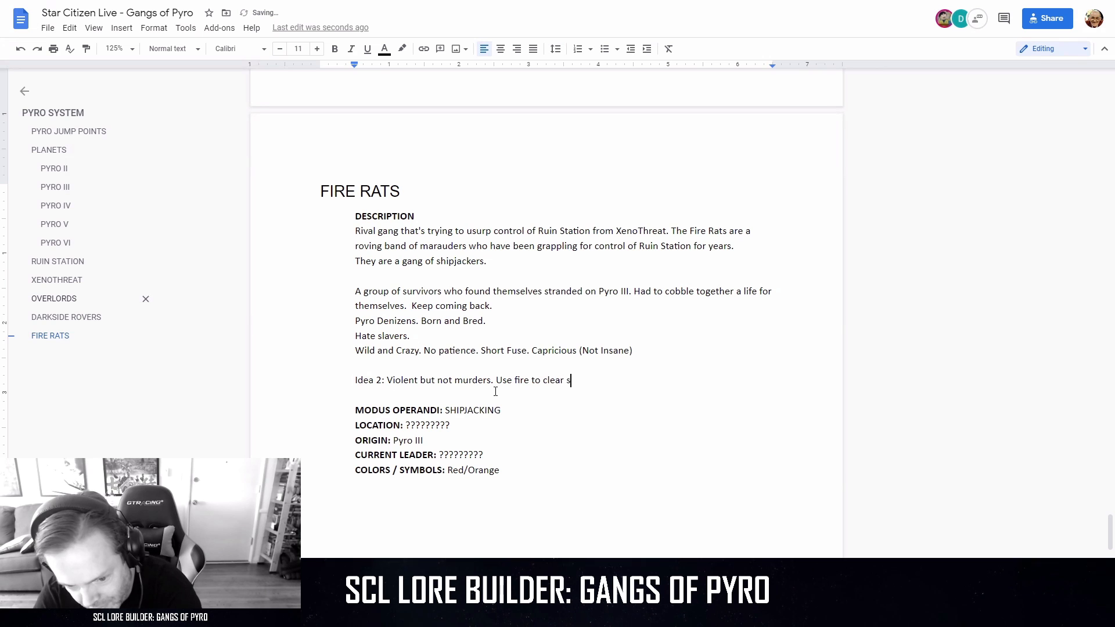
text(hips, let)
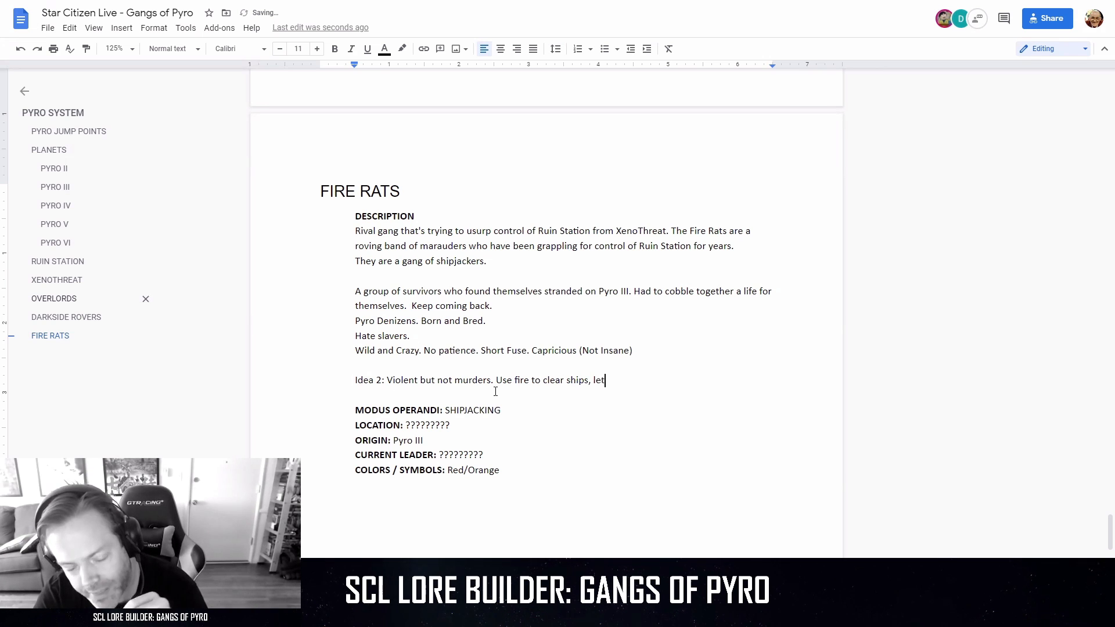
text(ting people e)
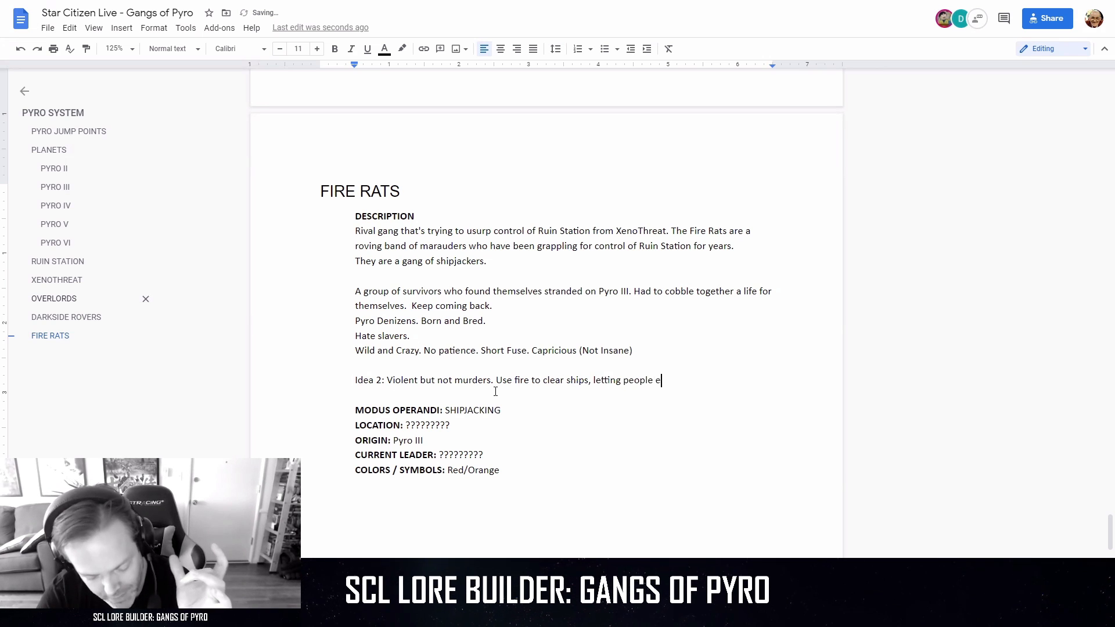
text(scape into space and)
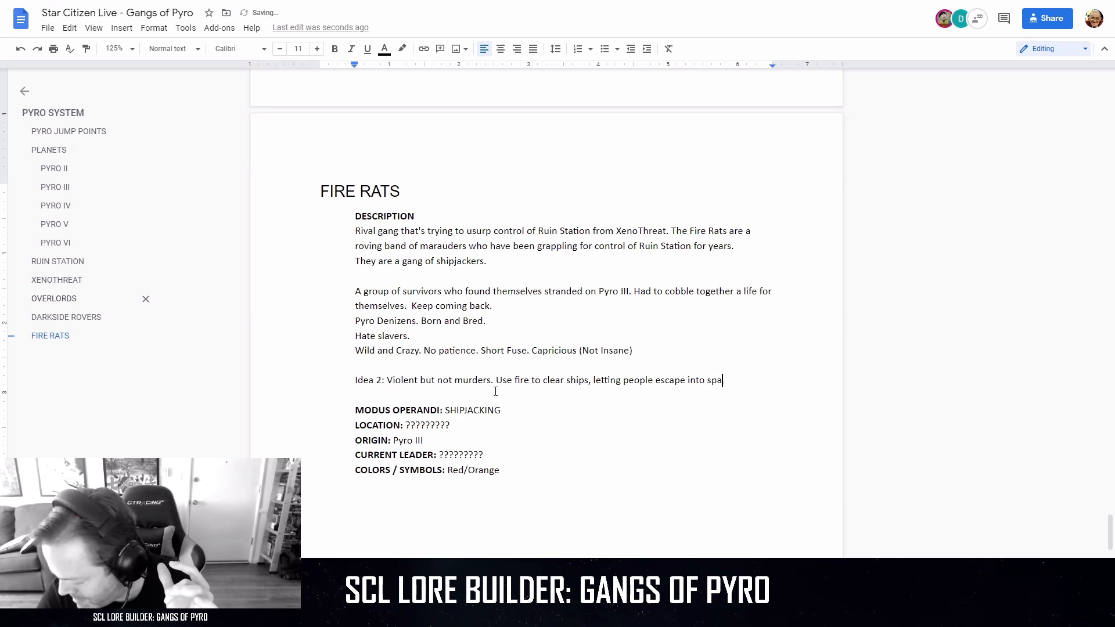
Finish the Idea 2 sentence with ", letting people escape into space and abandon their ship.".
text(ba)
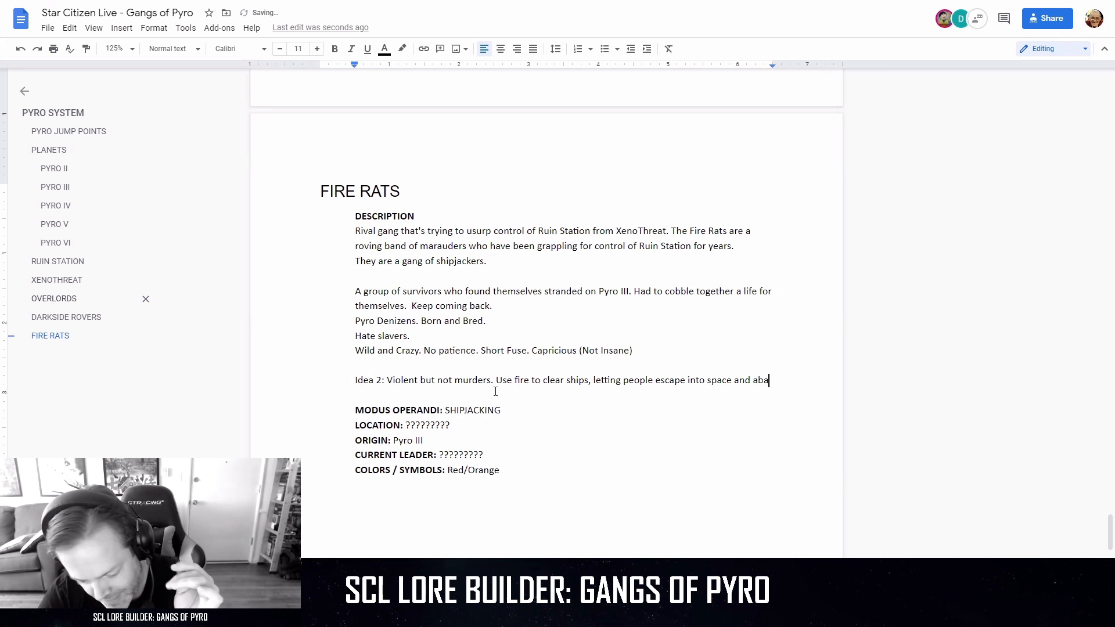
text(ndon their ship)
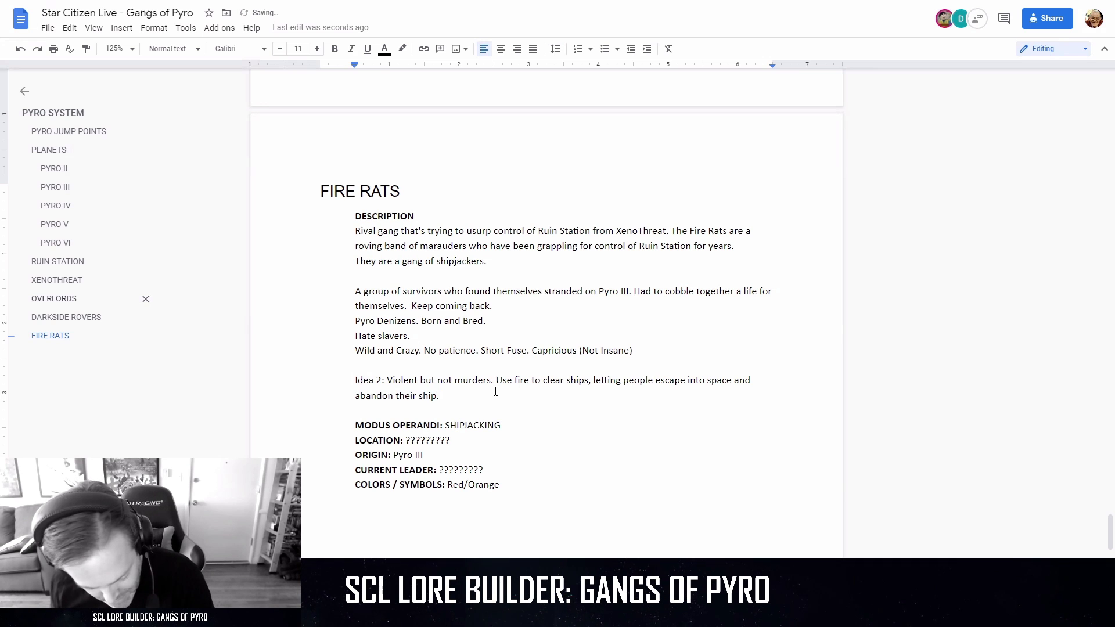
text(.)
Leave blank space below Idea 2 and add a new paragraph reading "Idea 3: Believe in the purification of flame.".
key(Return)
key(Return)
click(495, 391)
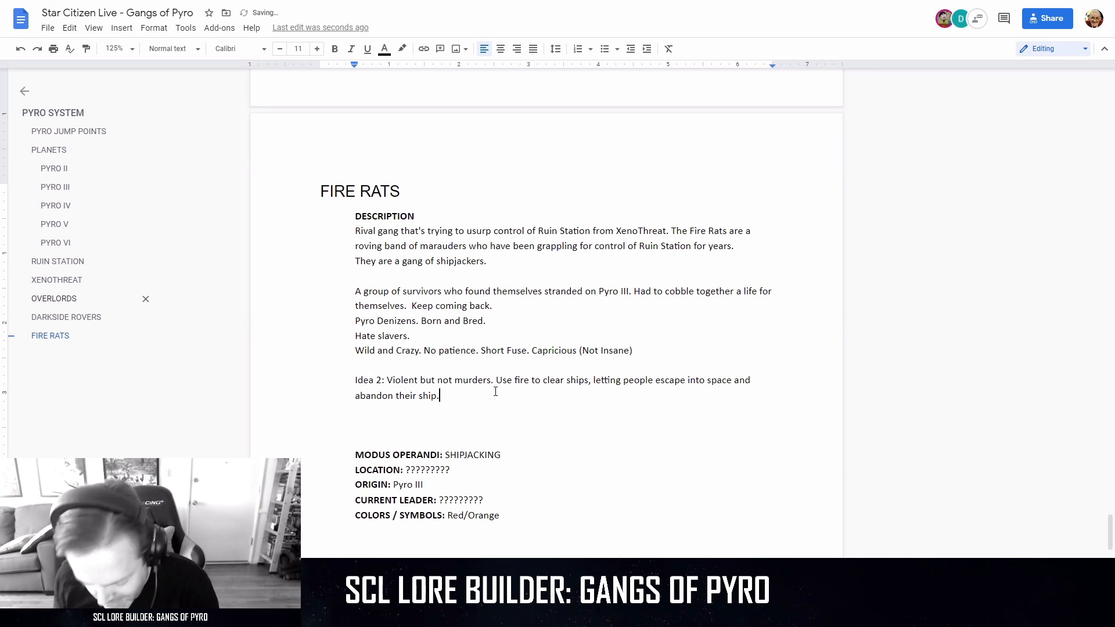
key(Return)
key(Return)
text(Id)
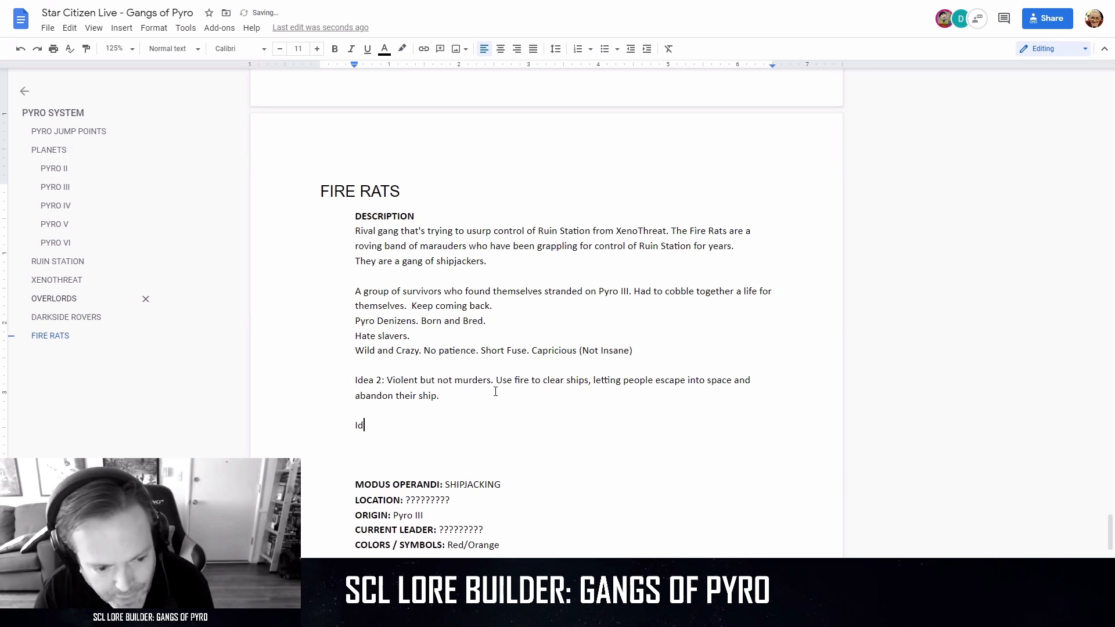
text(ea 3:)
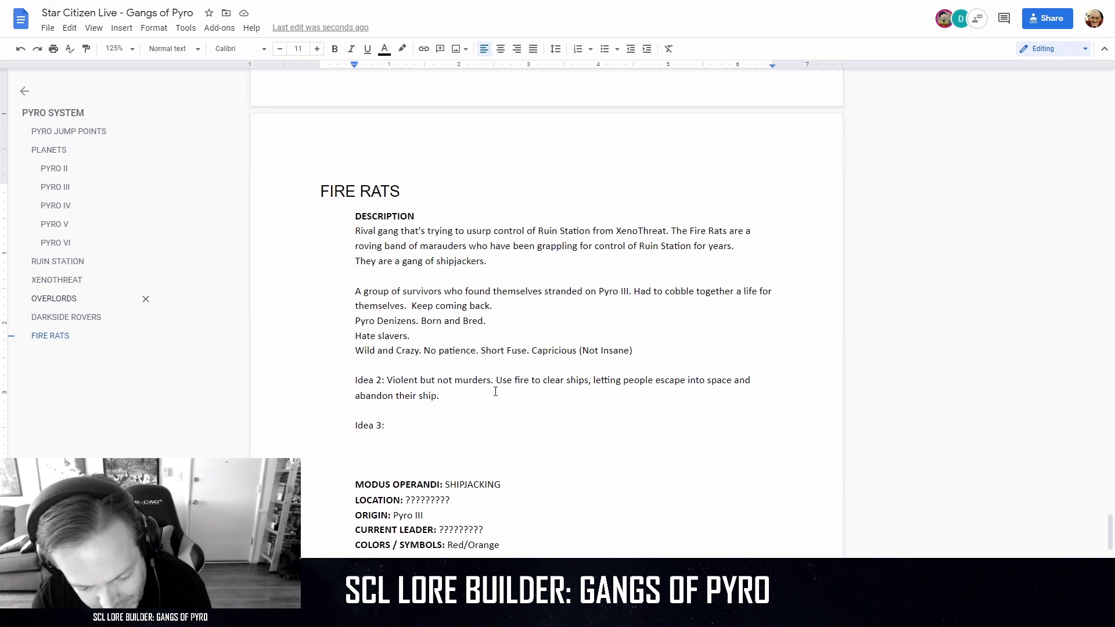
text(Believe )
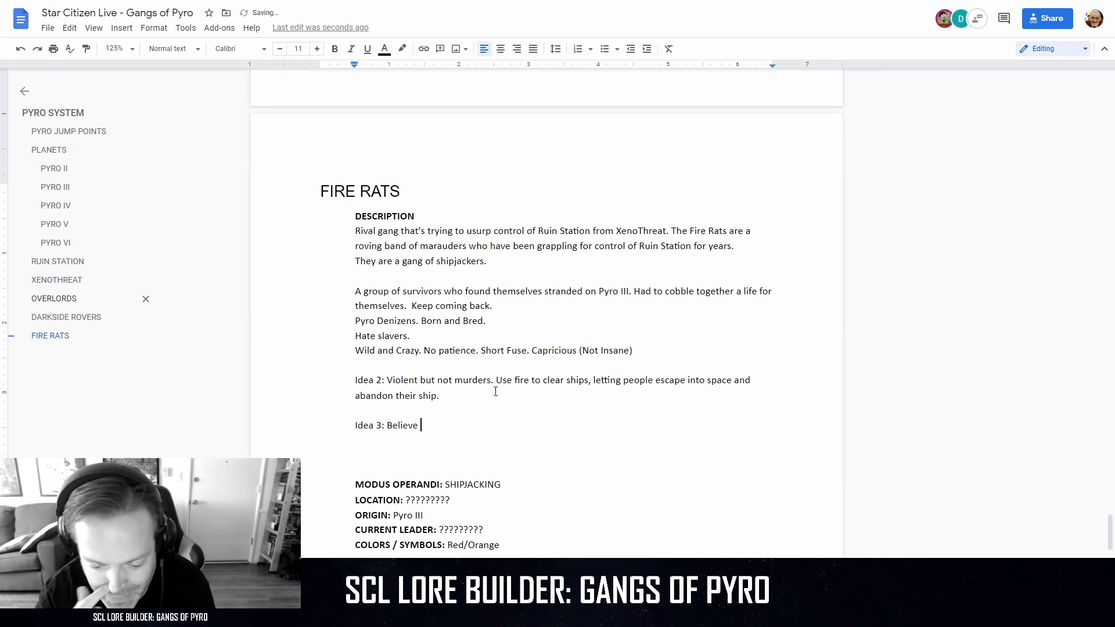
text(in the purificati)
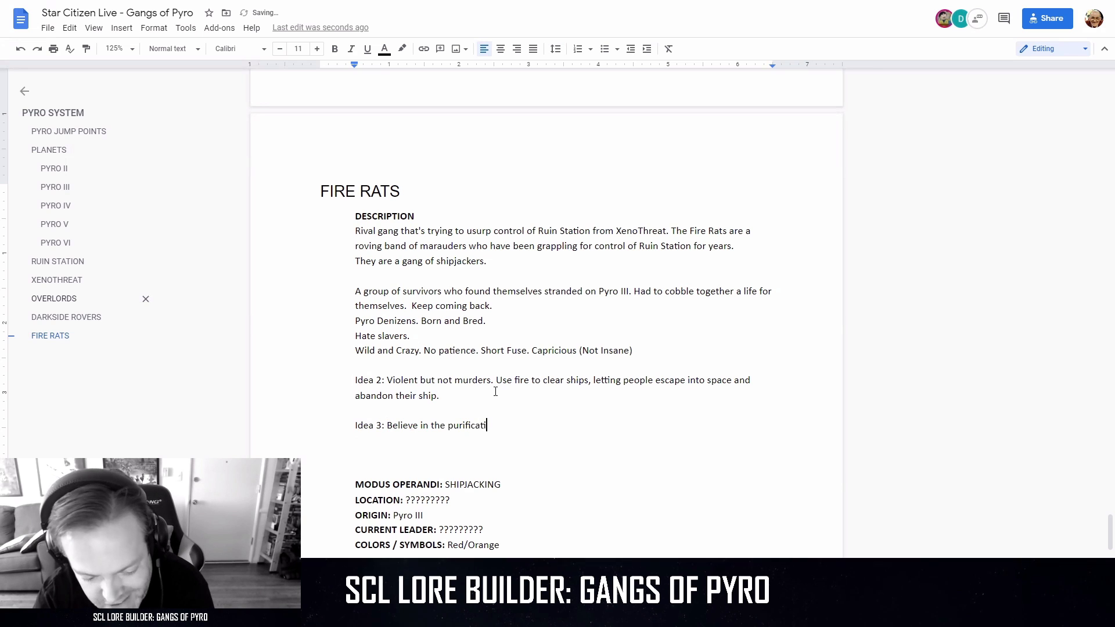
text(on of fla)
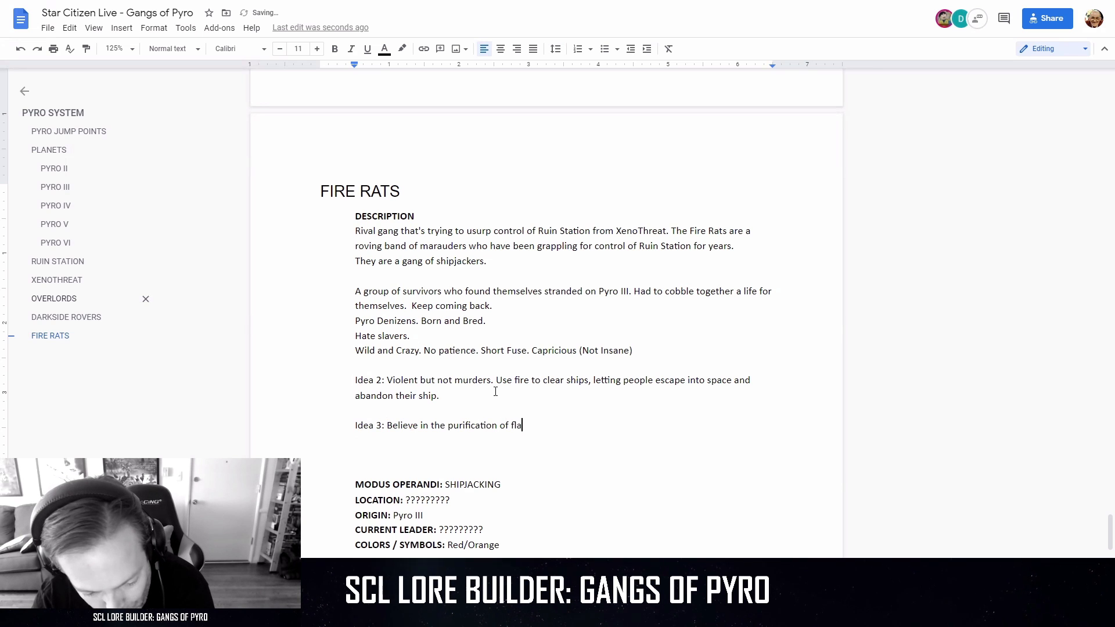
text(me. Pyro)
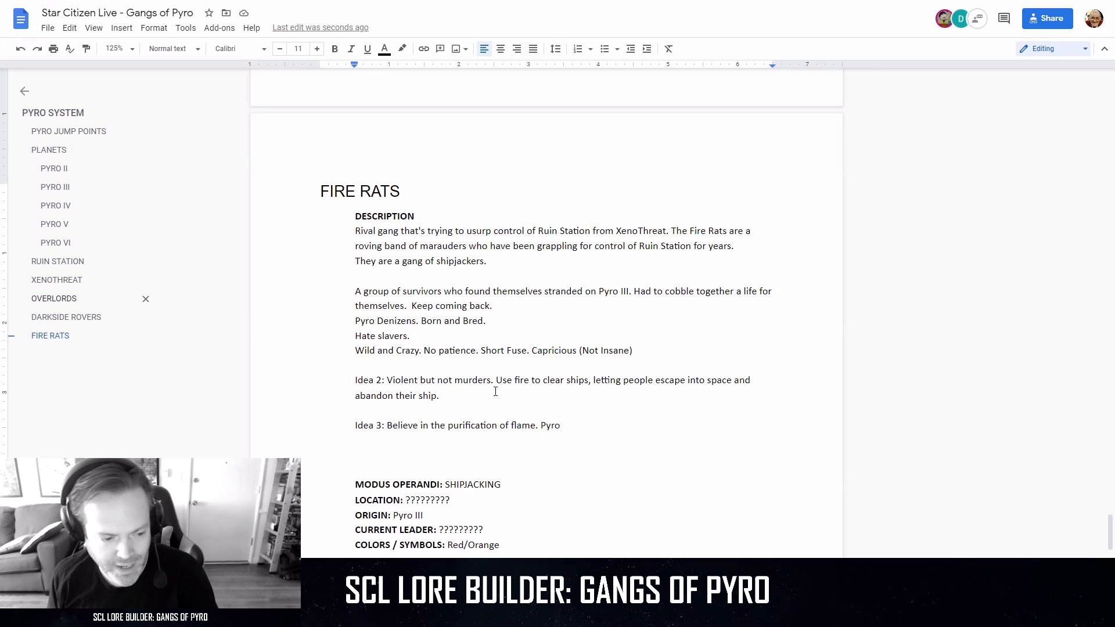
Add the sentence "Pyro has influenced their world view." to the Idea 3 paragraph.
text(ha)
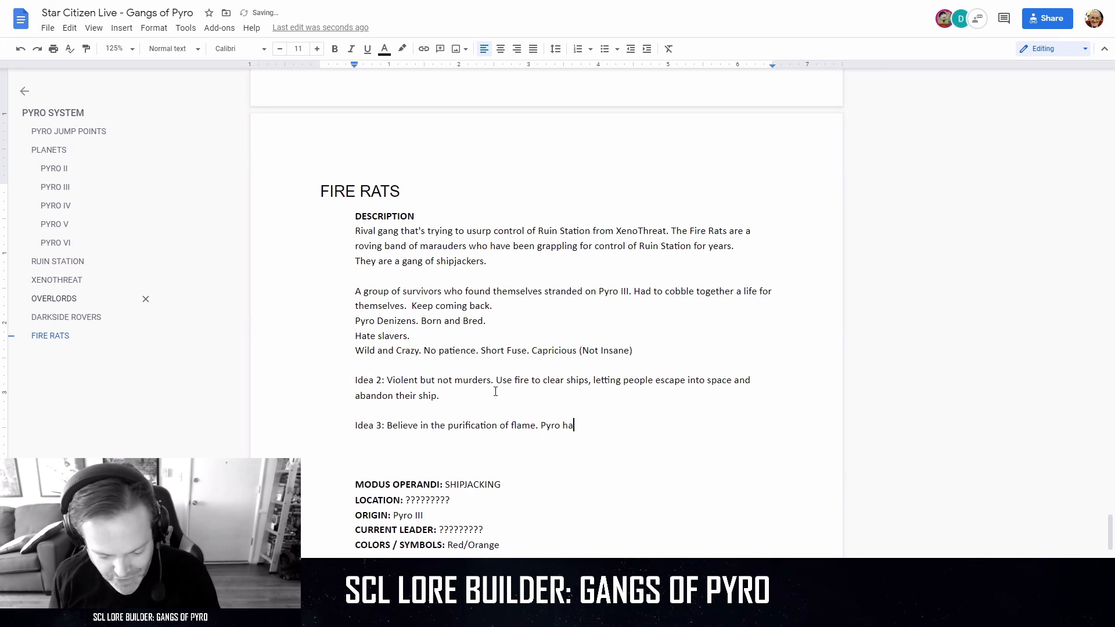
text(s influ)
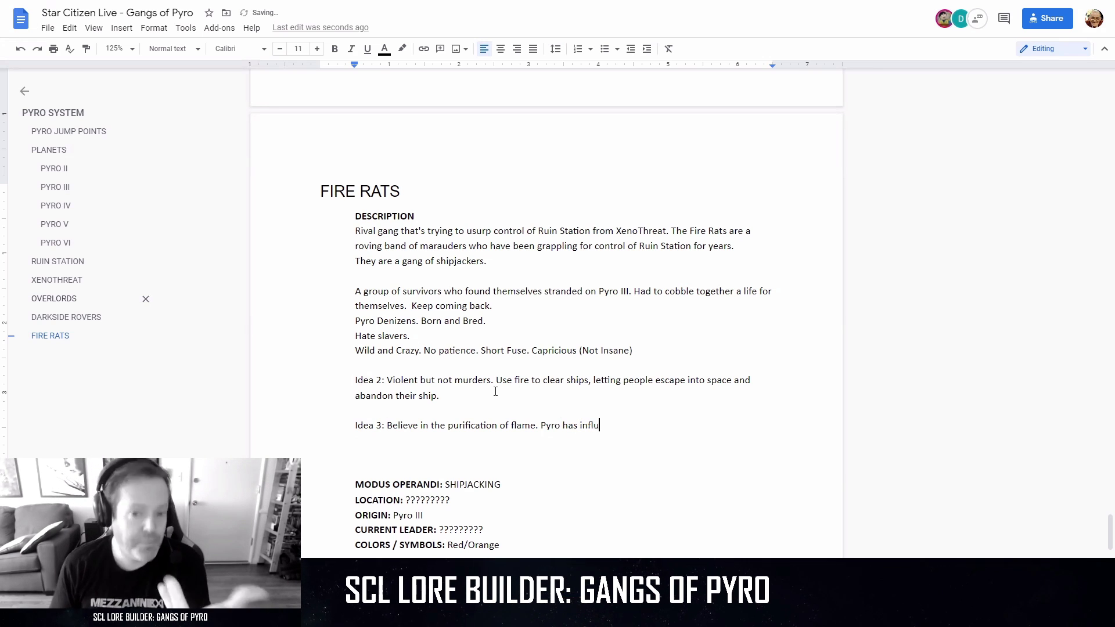
text(enced their wor)
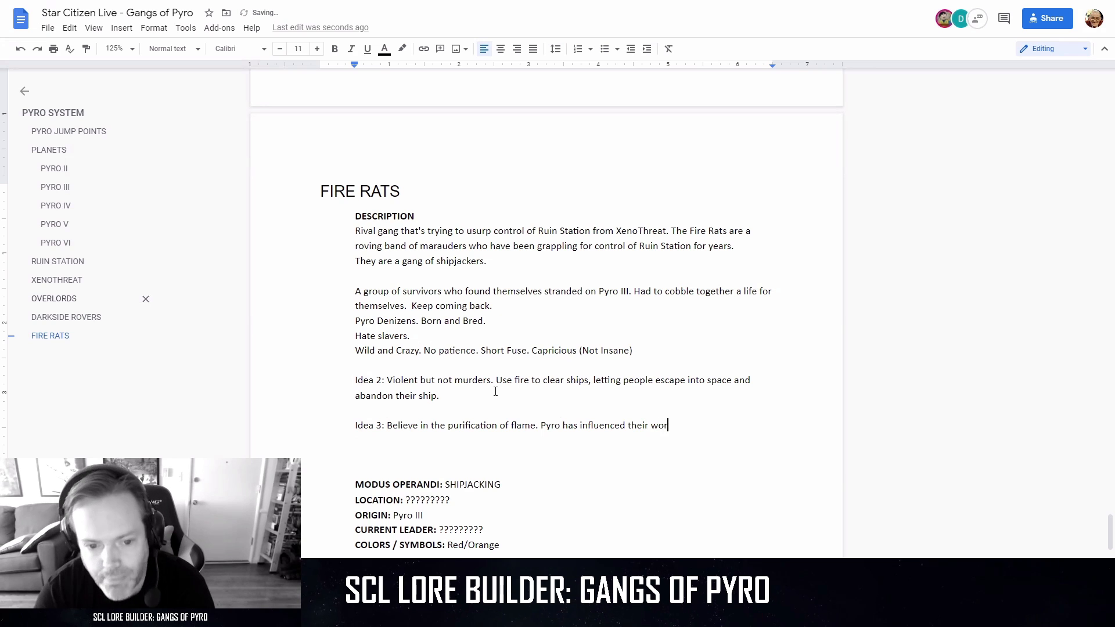
text(ld view.)
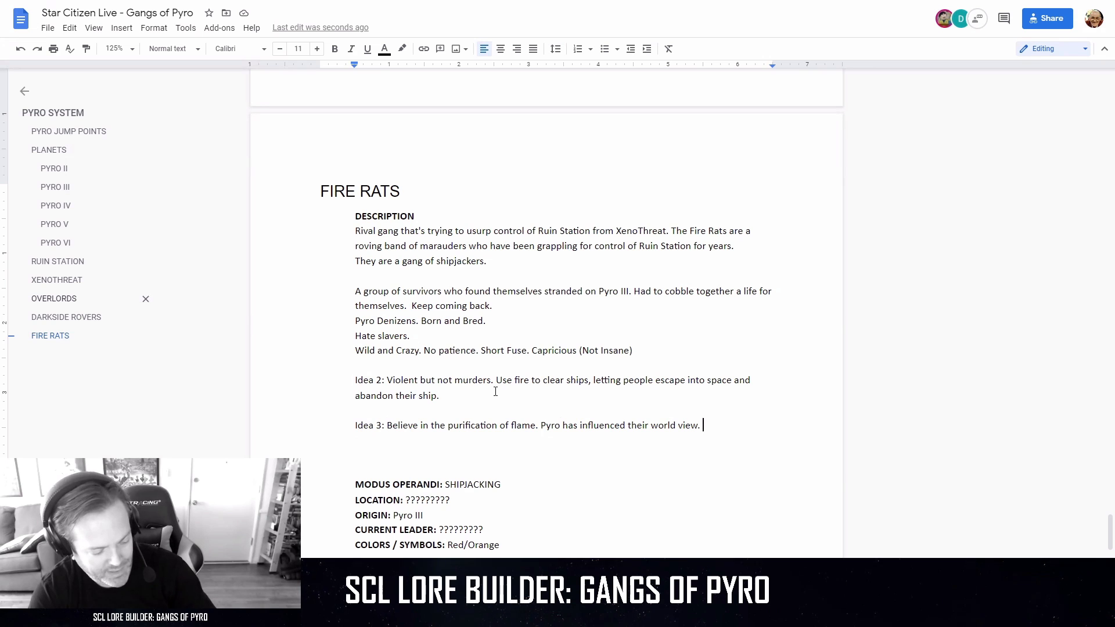
Extend the Idea 3 paragraph with the sentence "Attack ships that have been hit by solar flares.".
text(Attack s)
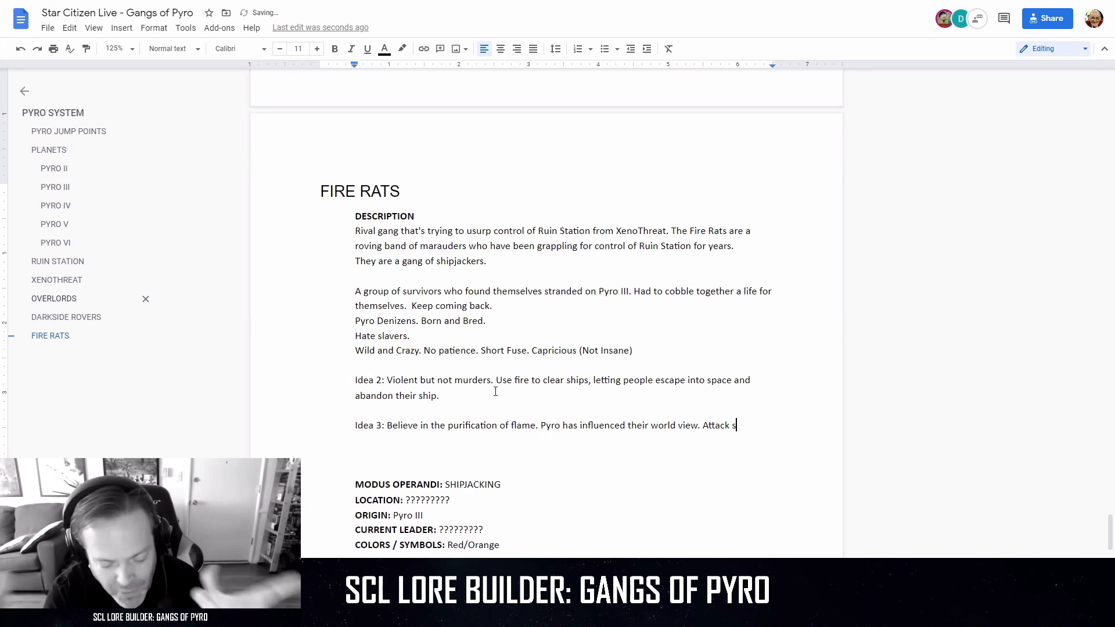
text(hips)
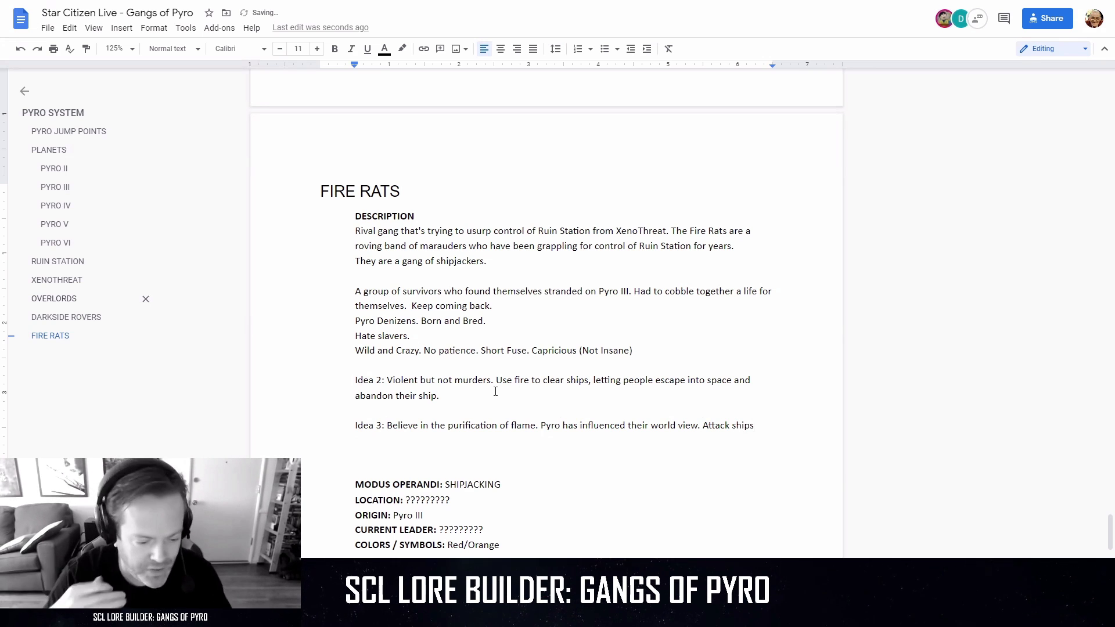
text( tha)
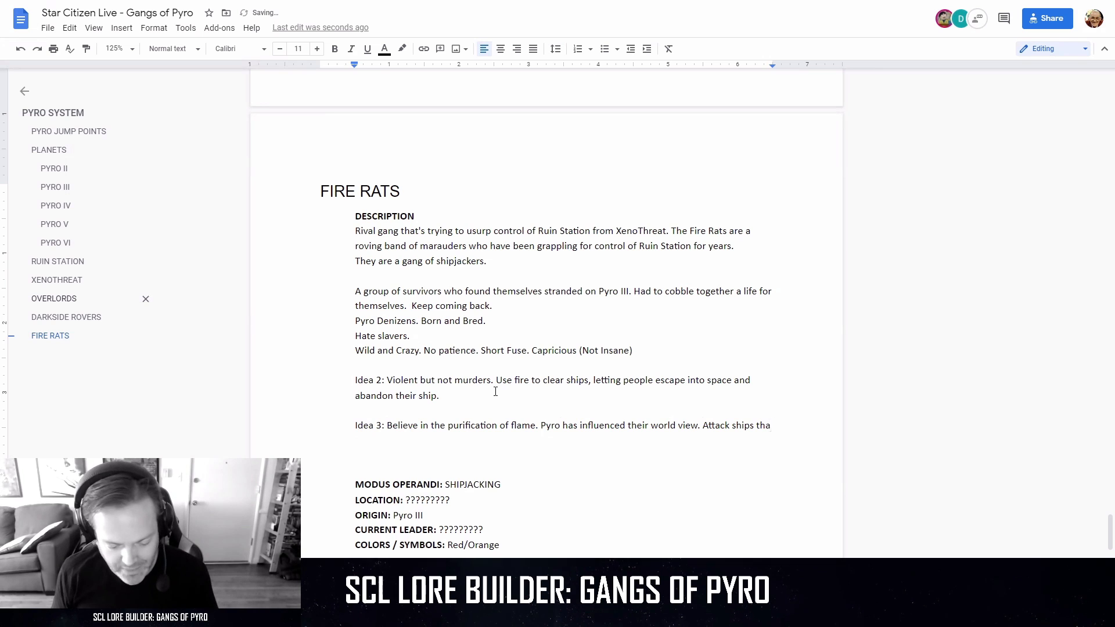
text(t have been )
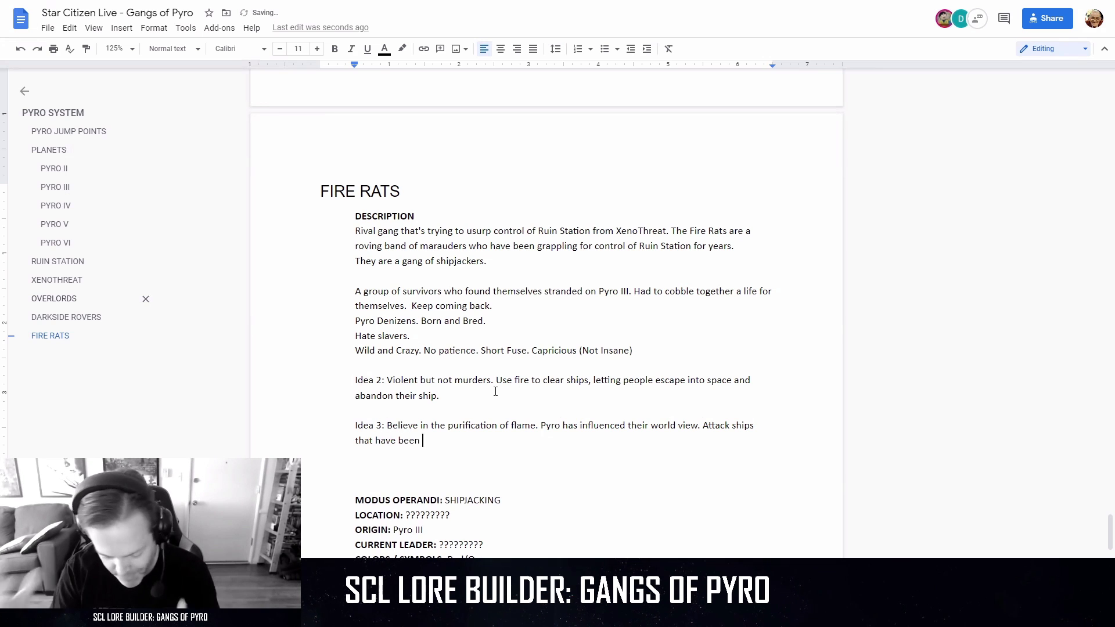
text(hit by solar f)
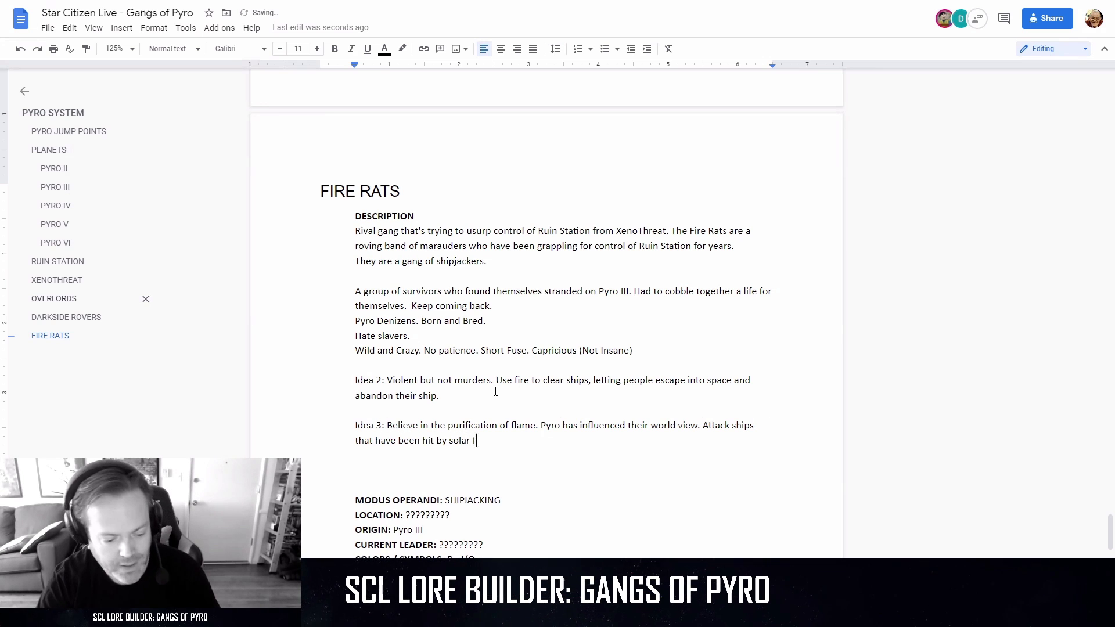
text(lares. M)
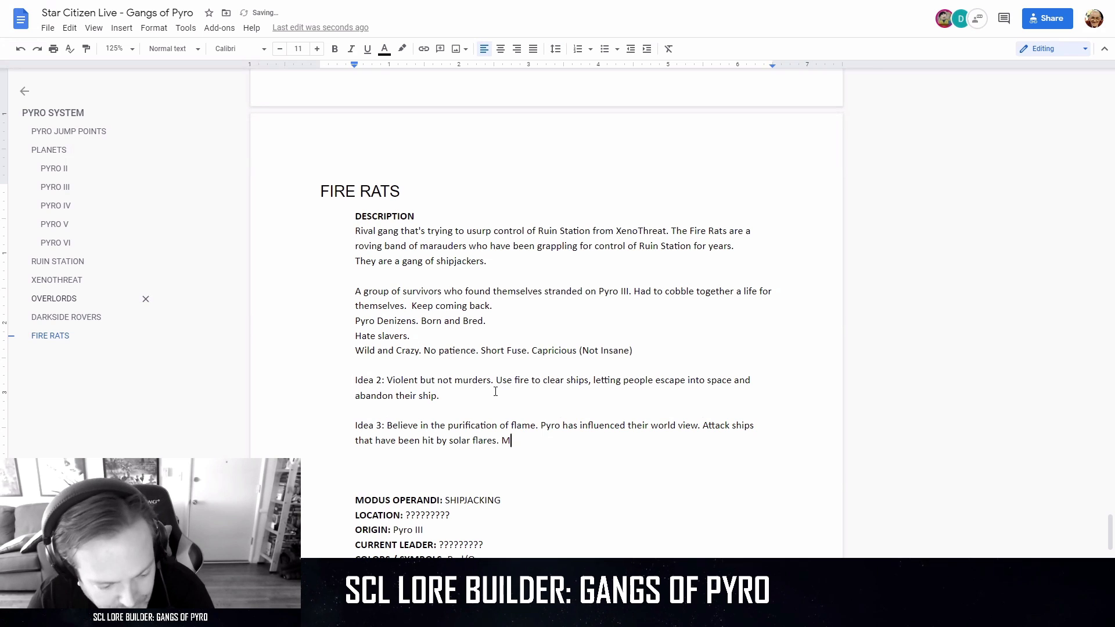
text(embers are ex)
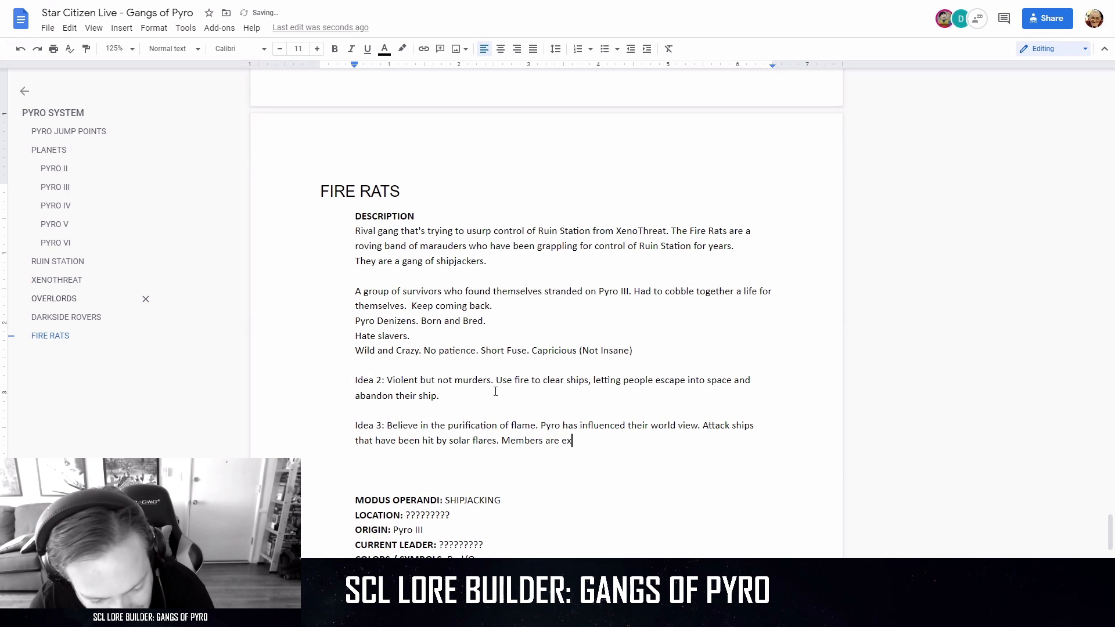
text(posed to th)
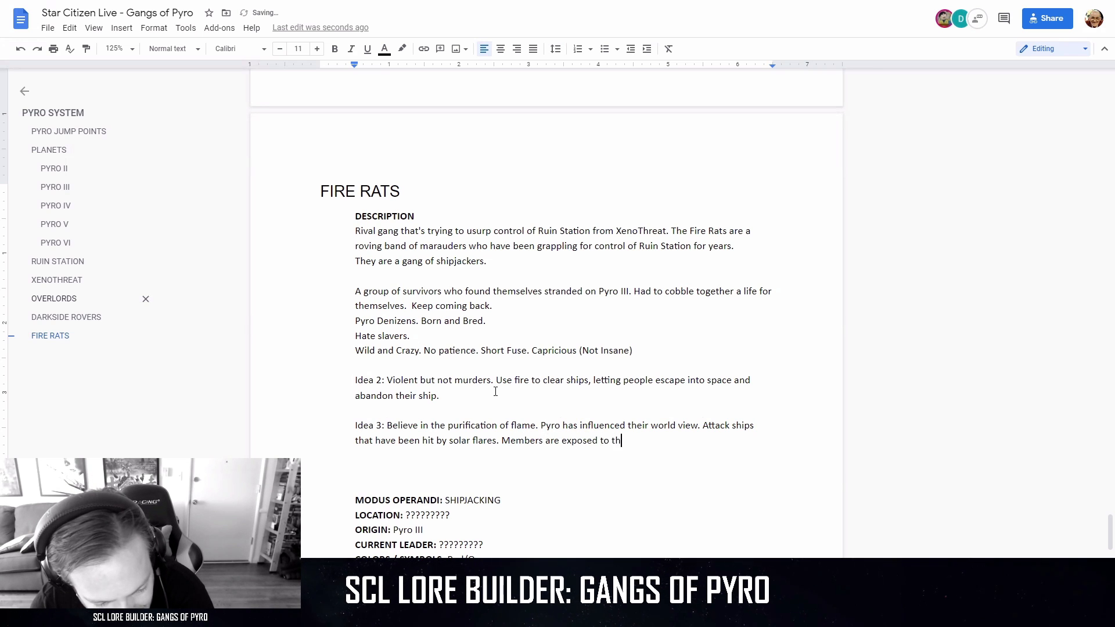
text(e power )
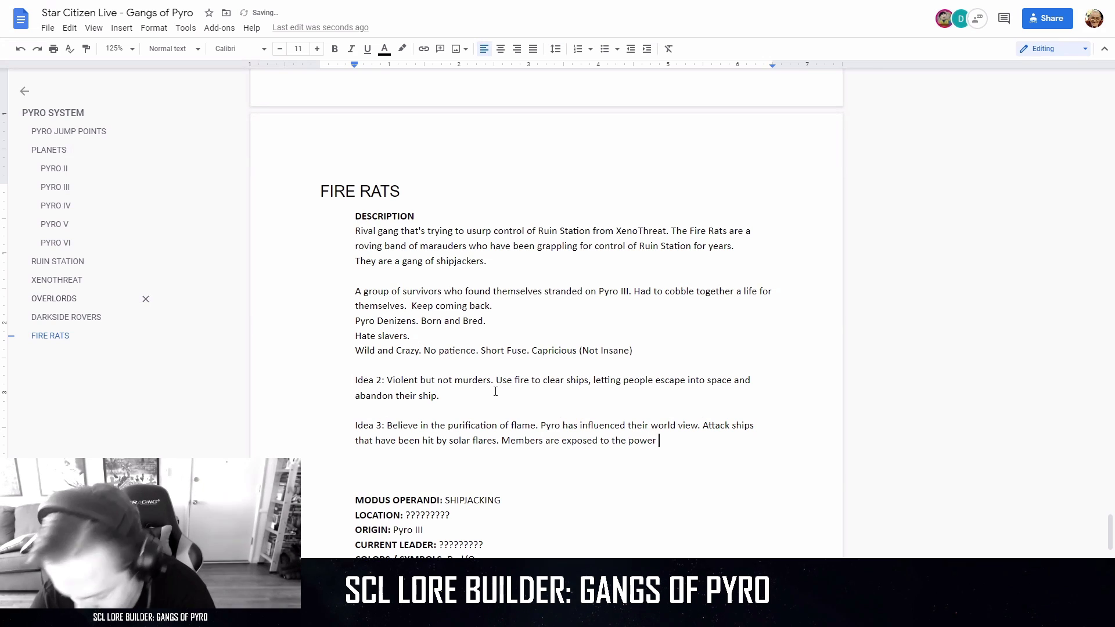
text(of the flare th)
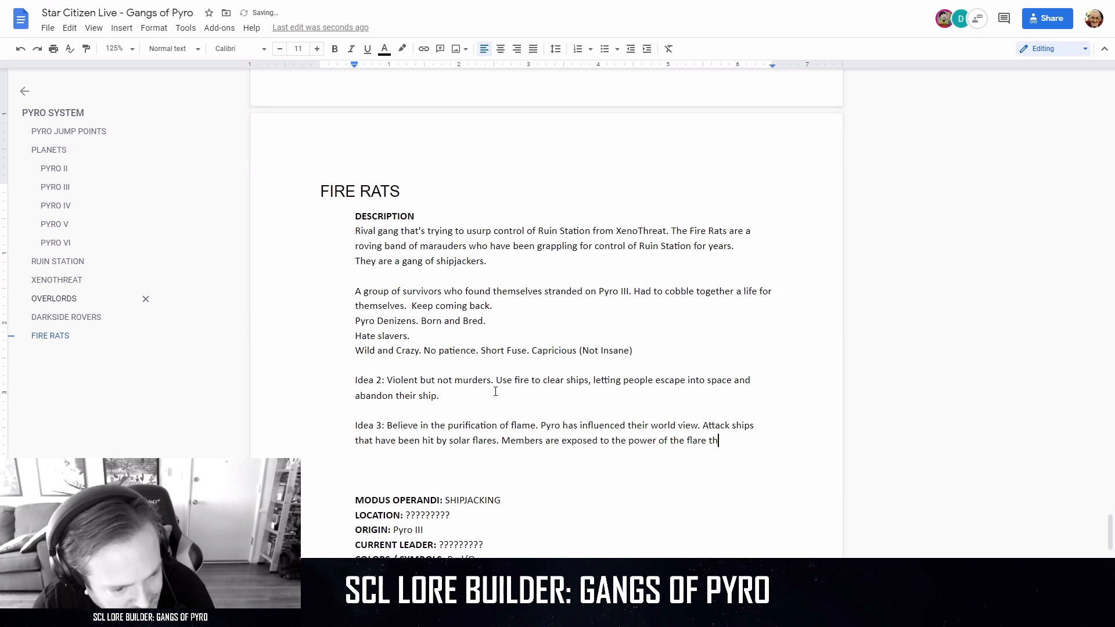
text(emselves an)
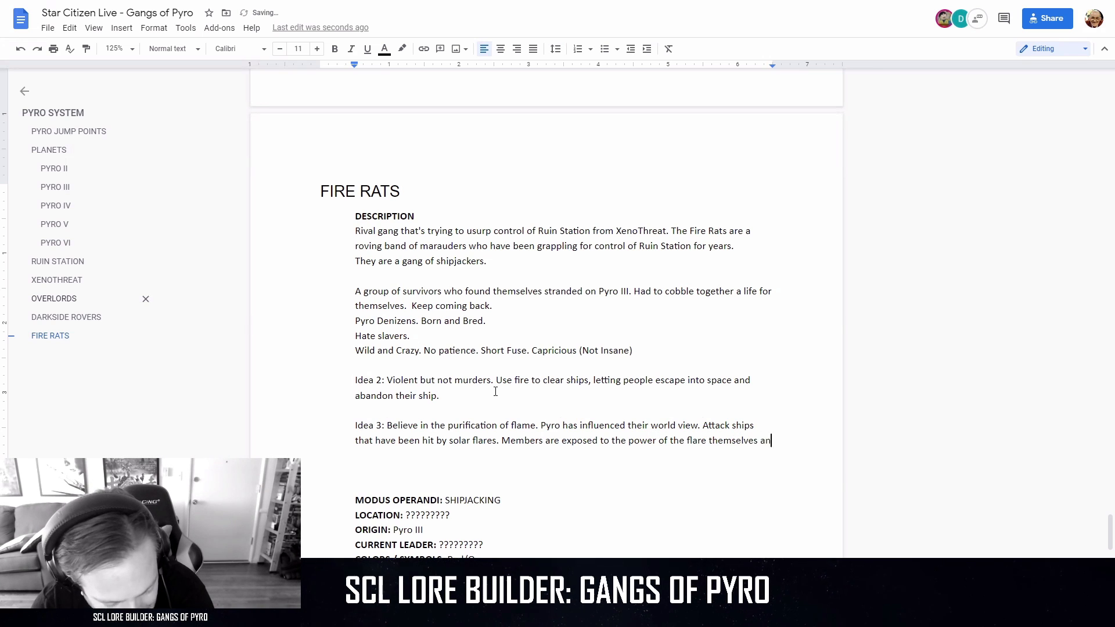
text(d have burn)
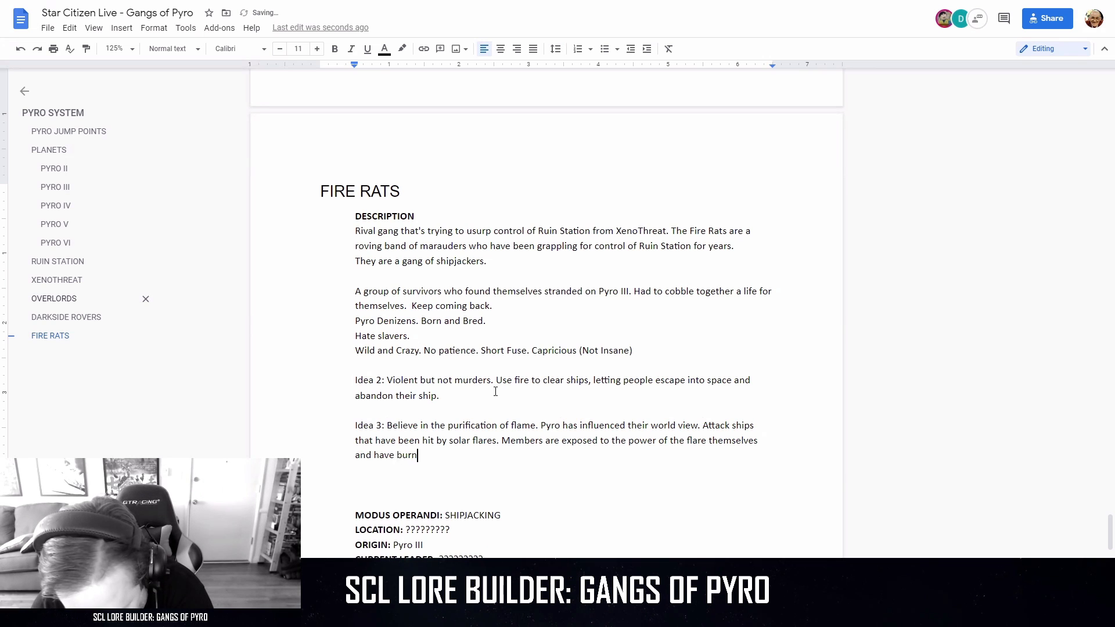
text(s from it.)
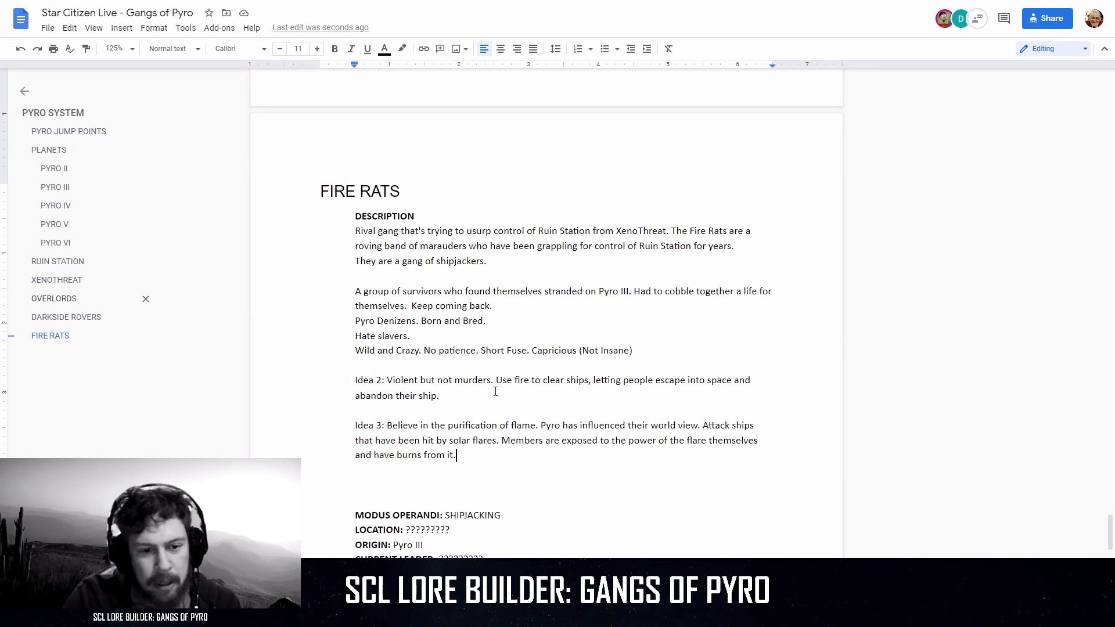
key(Up)
key(Up)
key(Up)
key(Up)
key(Up)
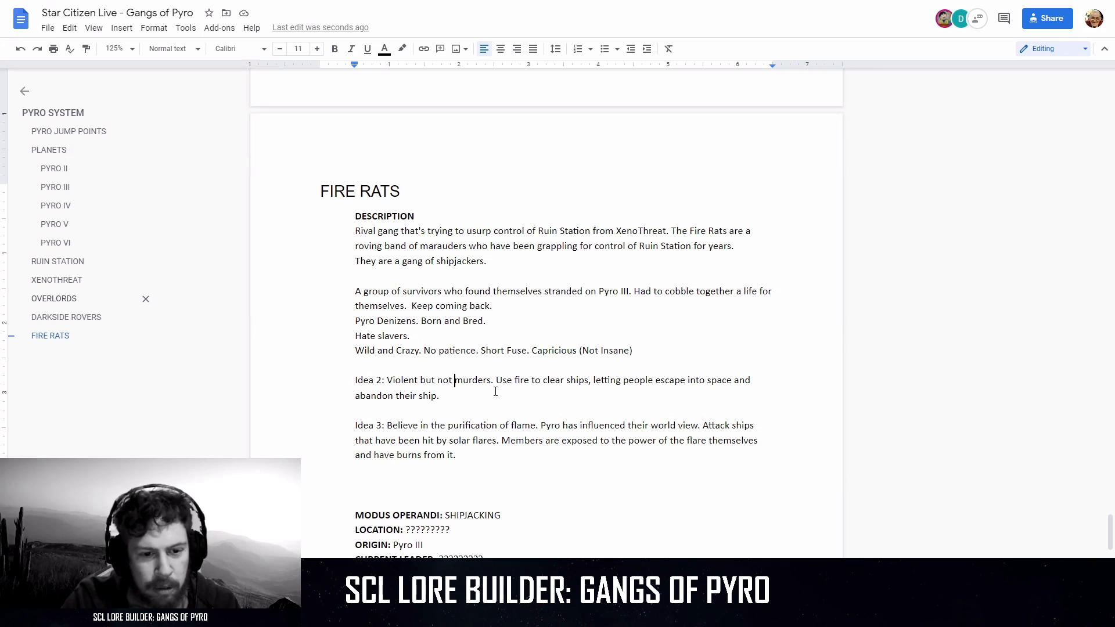
key(Up)
key(Up)
key(Up)
key(Up)
key(Up)
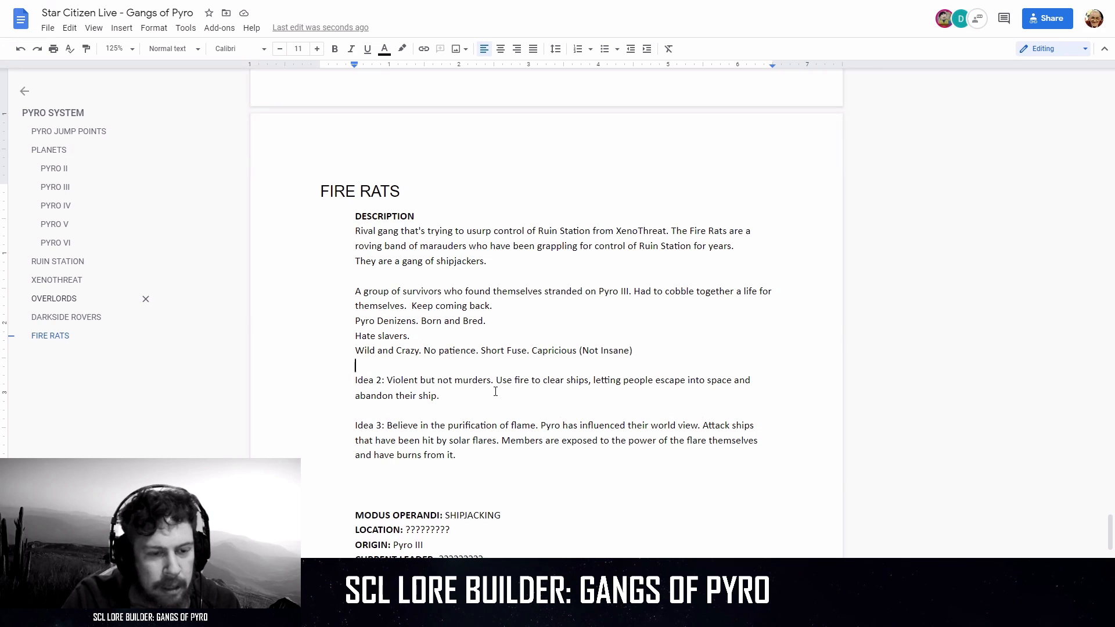
key(Down)
key(Down)
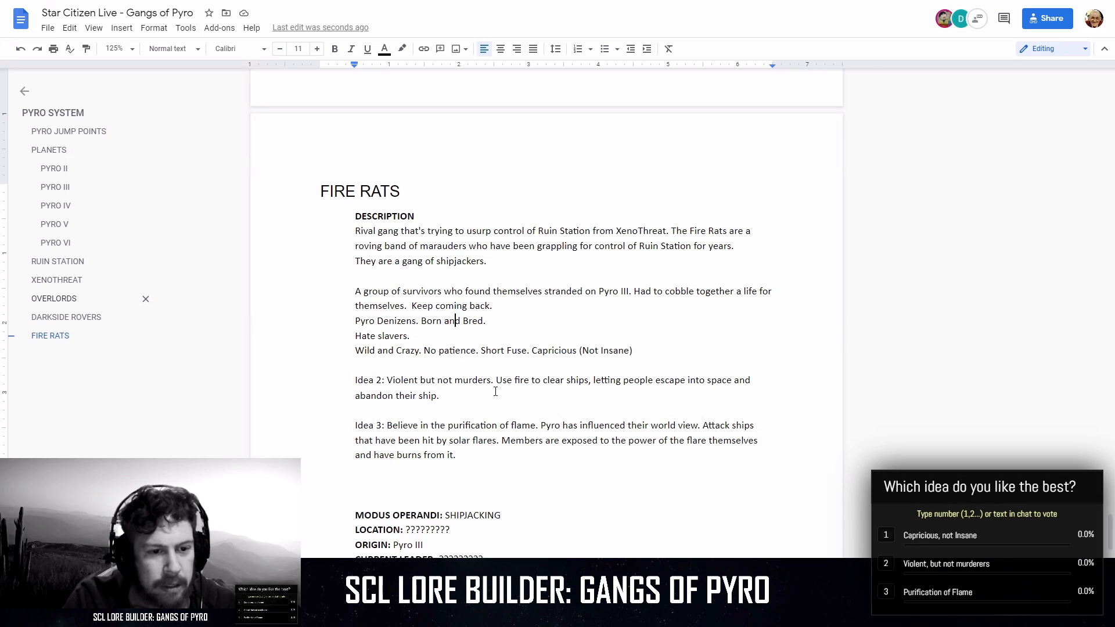
key(Down)
key(Down)
key(Up)
key(Up)
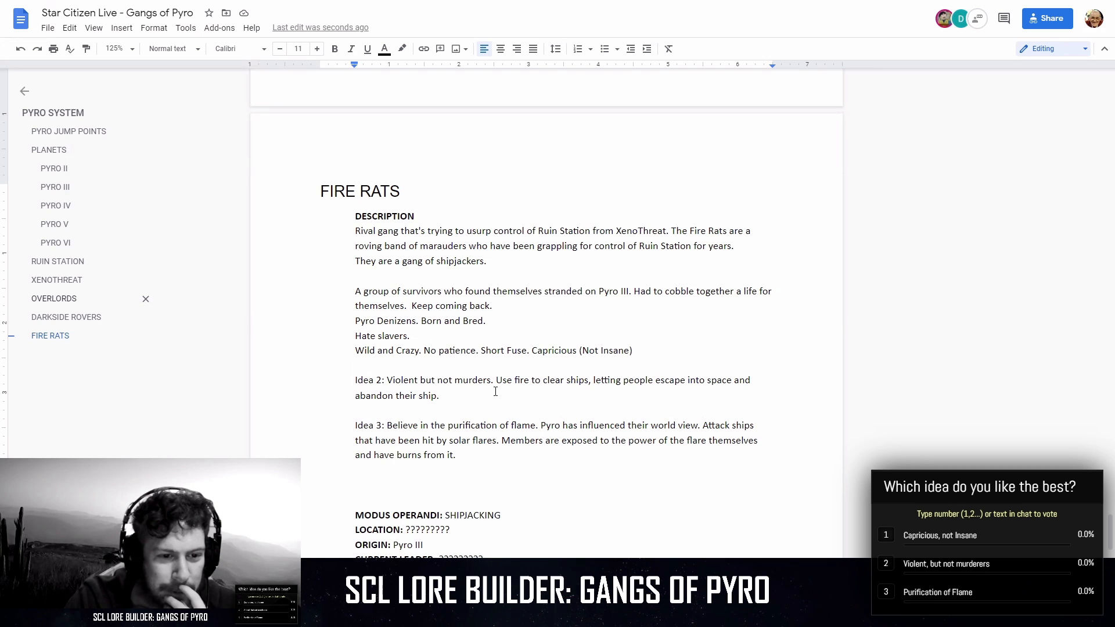
key(Down)
key(Down)
key(Down)
key(Down)
key(Down)
key(Down)
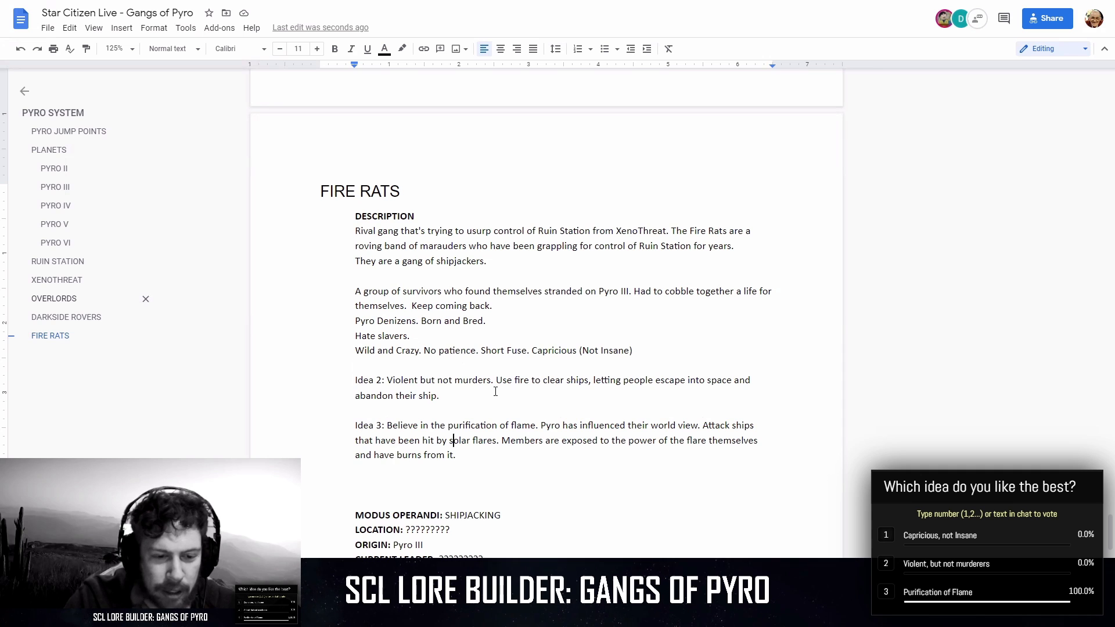
key(Up)
key(Up)
key(Up)
key(Up)
key(Up)
key(Up)
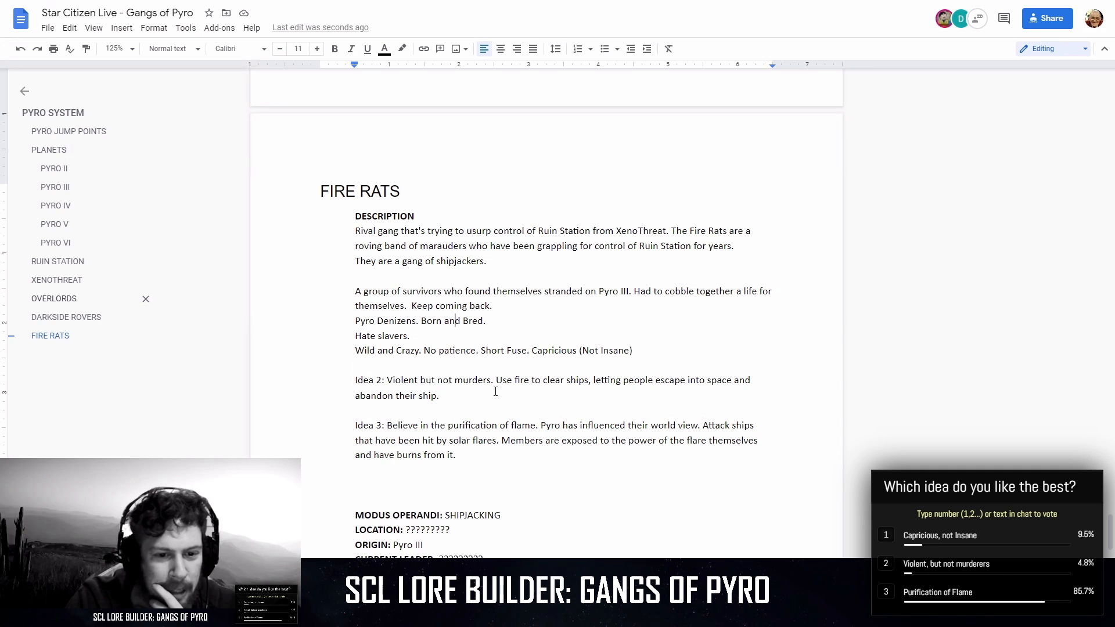
key(Down)
key(Down)
key(Down)
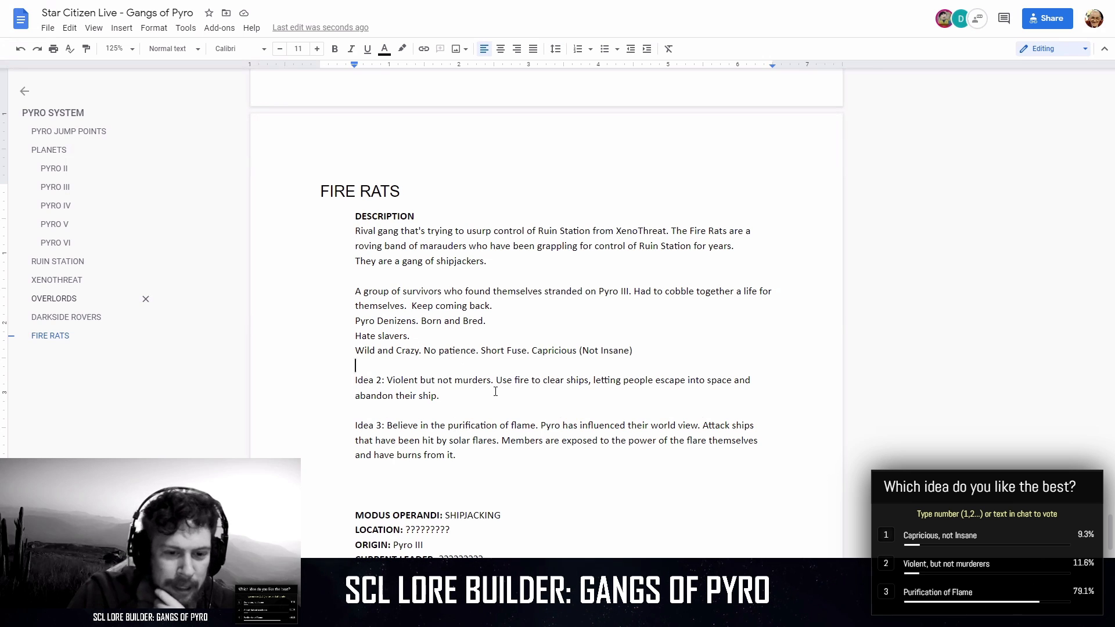
Append "React or Die!" after "Capricious (Not Insane)" in the Fire Rats description.
click(495, 391)
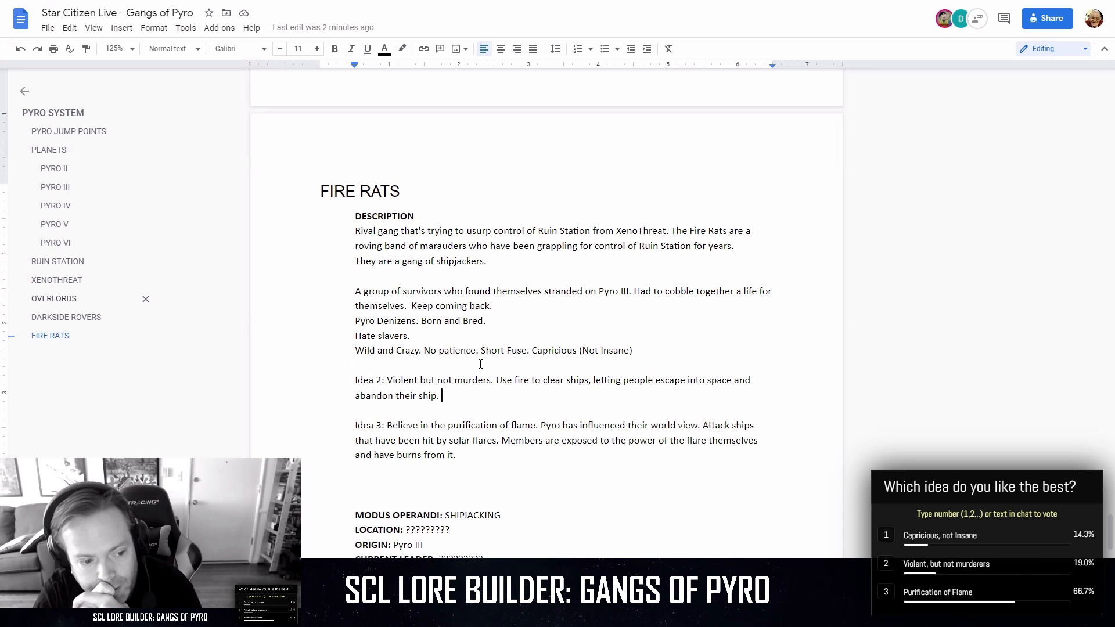
drag(644, 359, 641, 352)
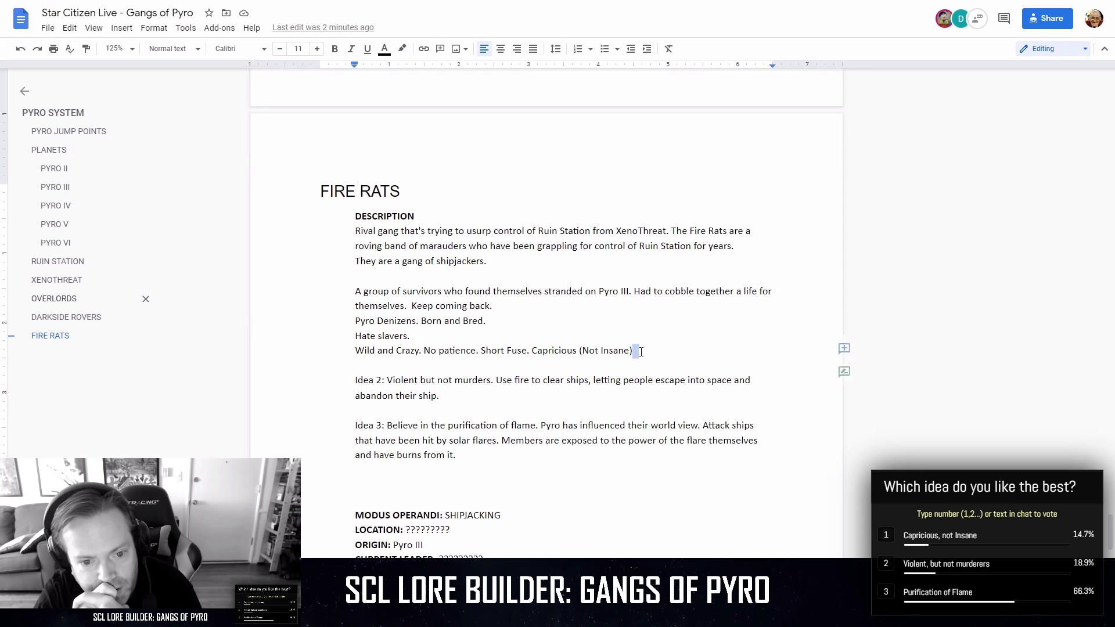
text(Reac)
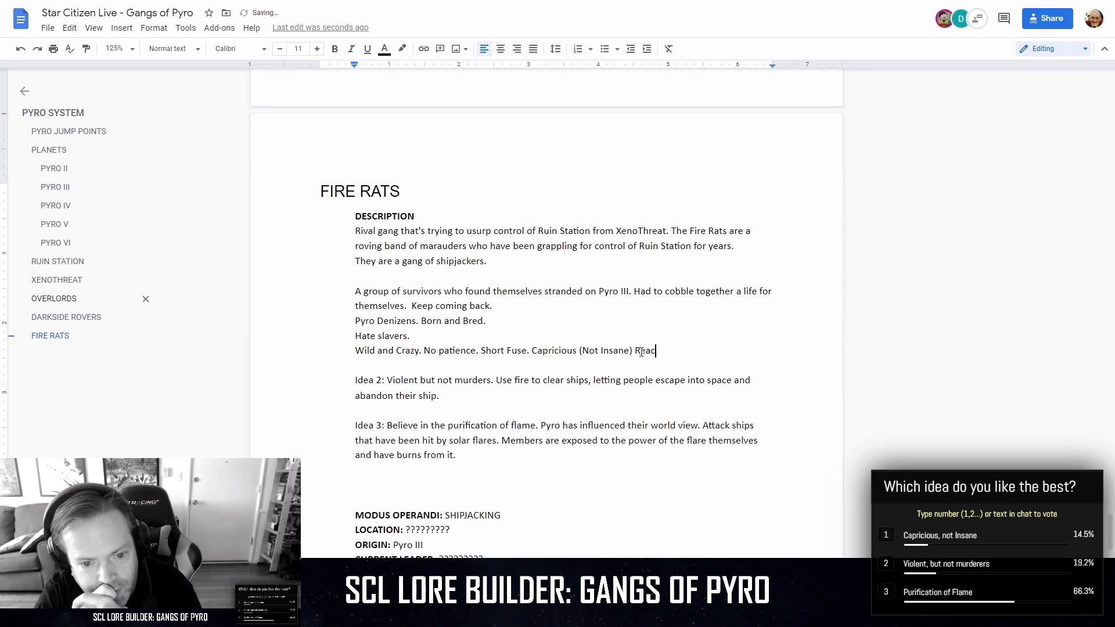
text(t or Di)
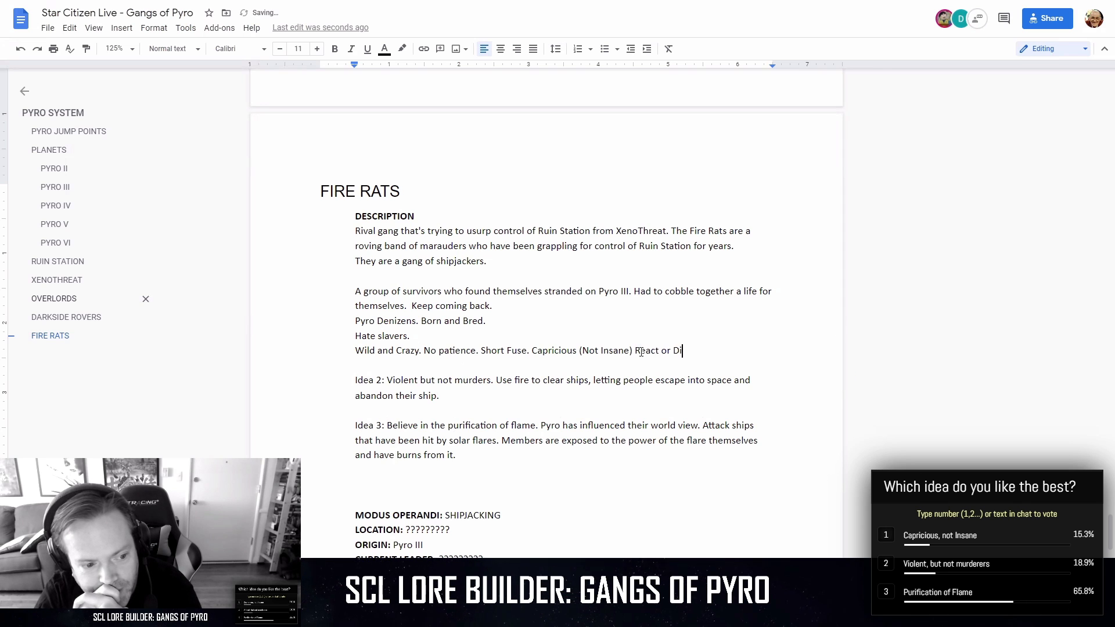
text(e!)
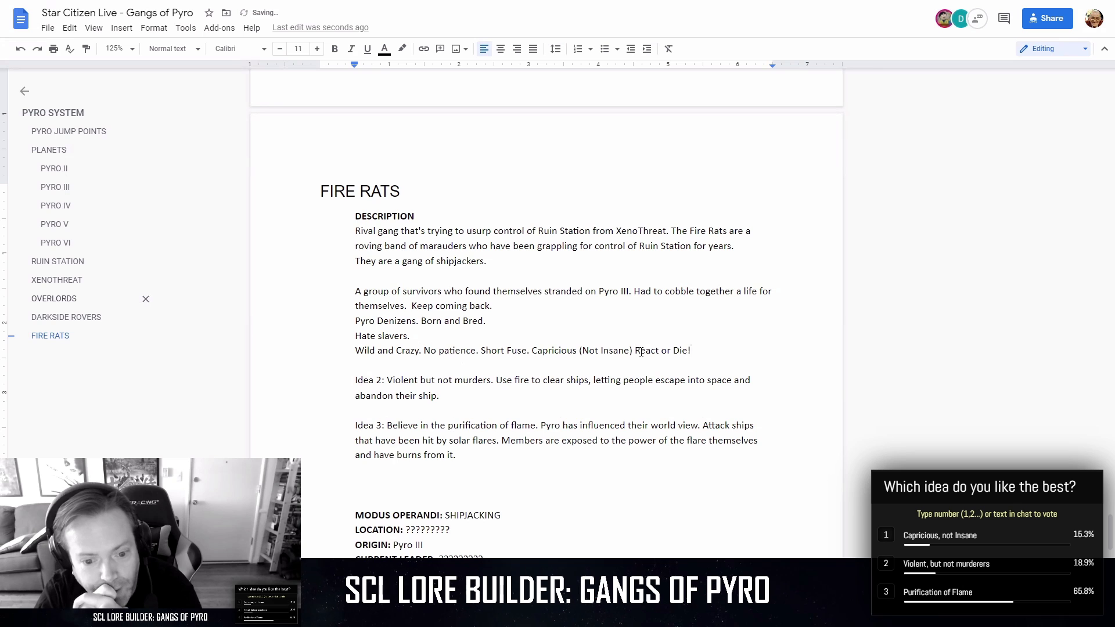
Insert "WINNER!!!!!" in front of "Idea 3" at the start of its paragraph.
key(Down)
key(Down)
key(Down)
key(Down)
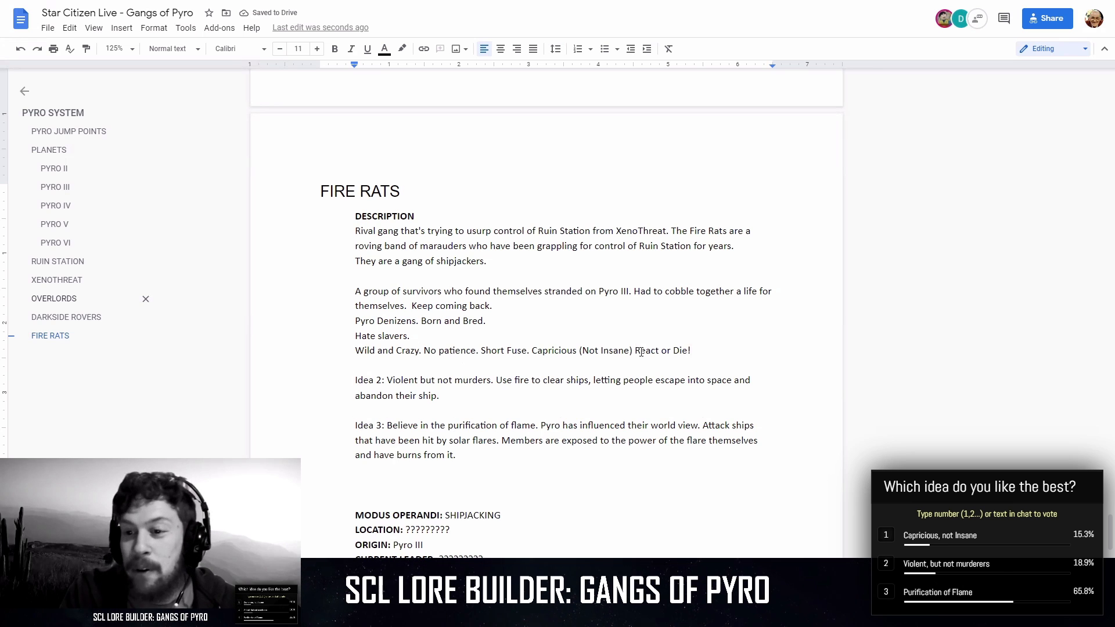
key(Down)
key(Down)
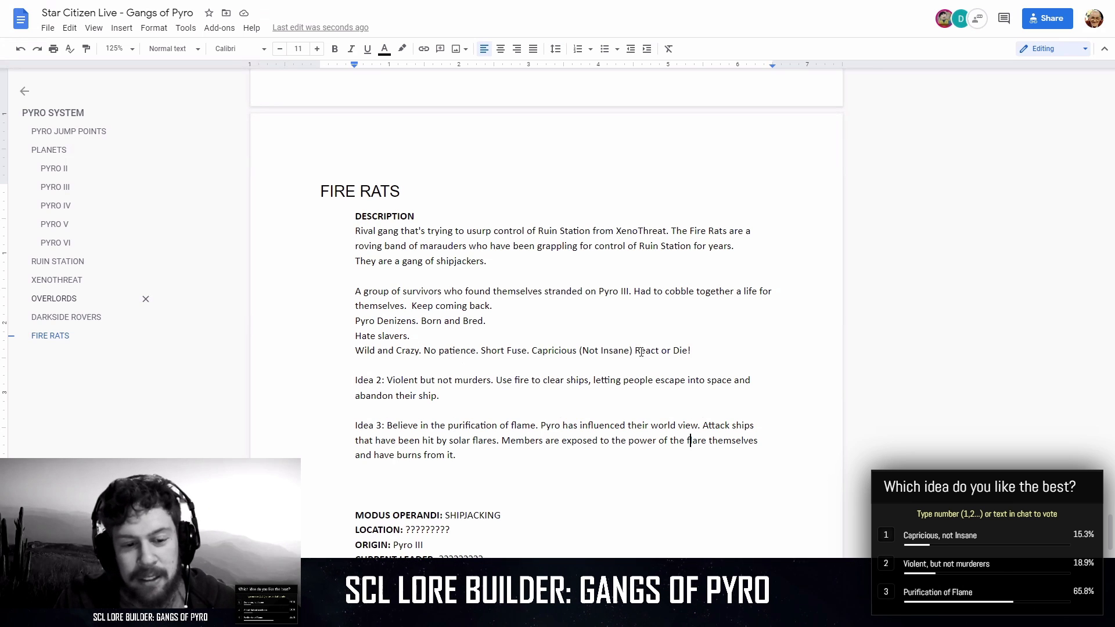
key(Down)
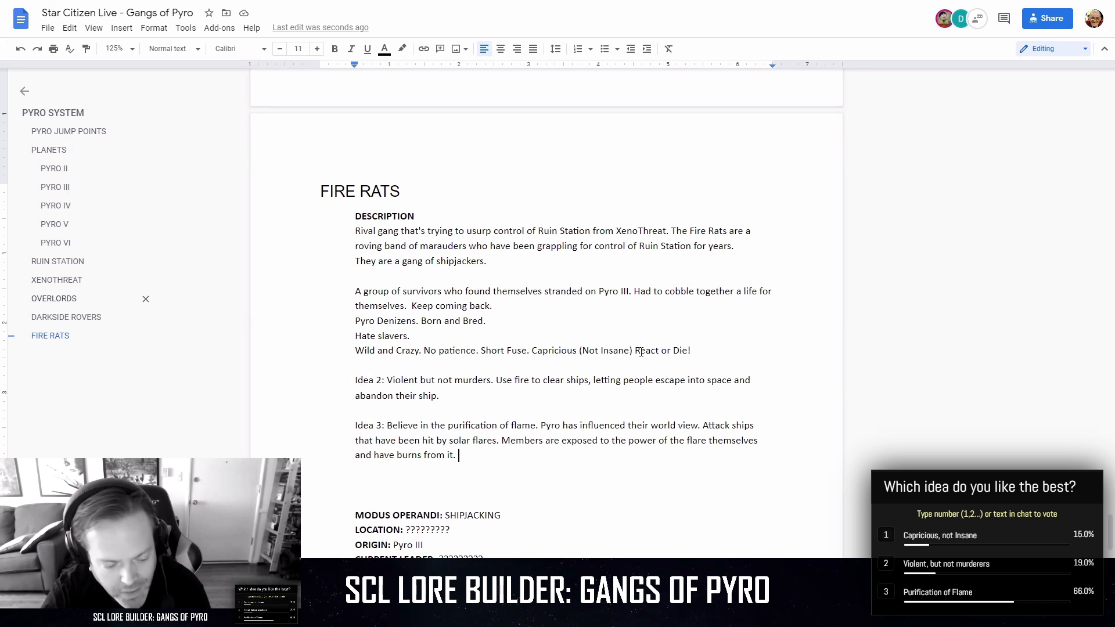
click(355, 426)
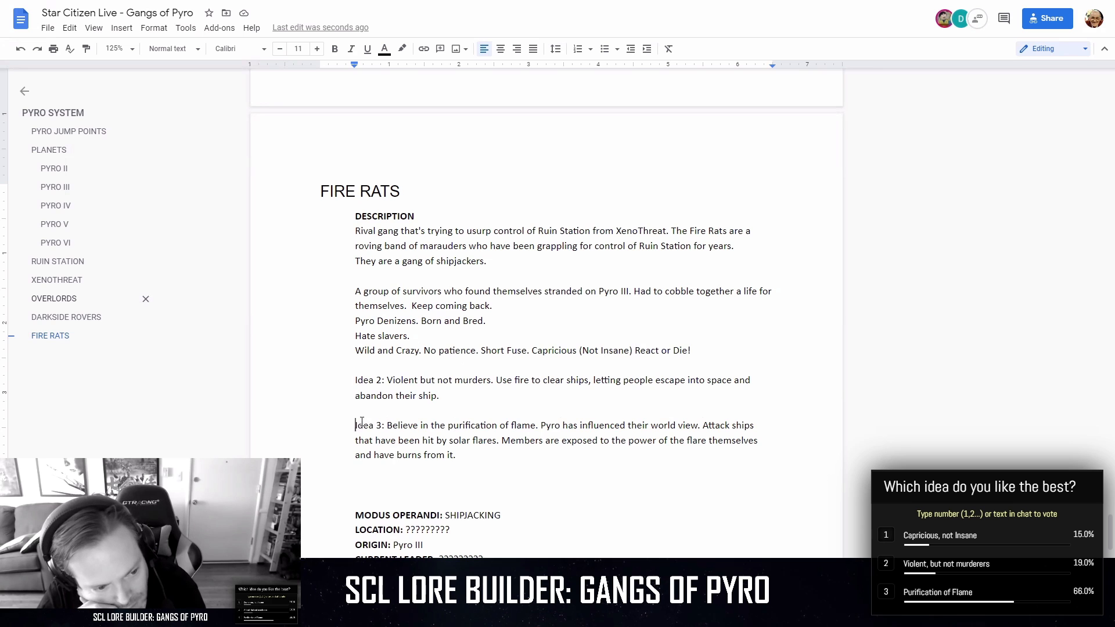
text(WINNER!!!!)
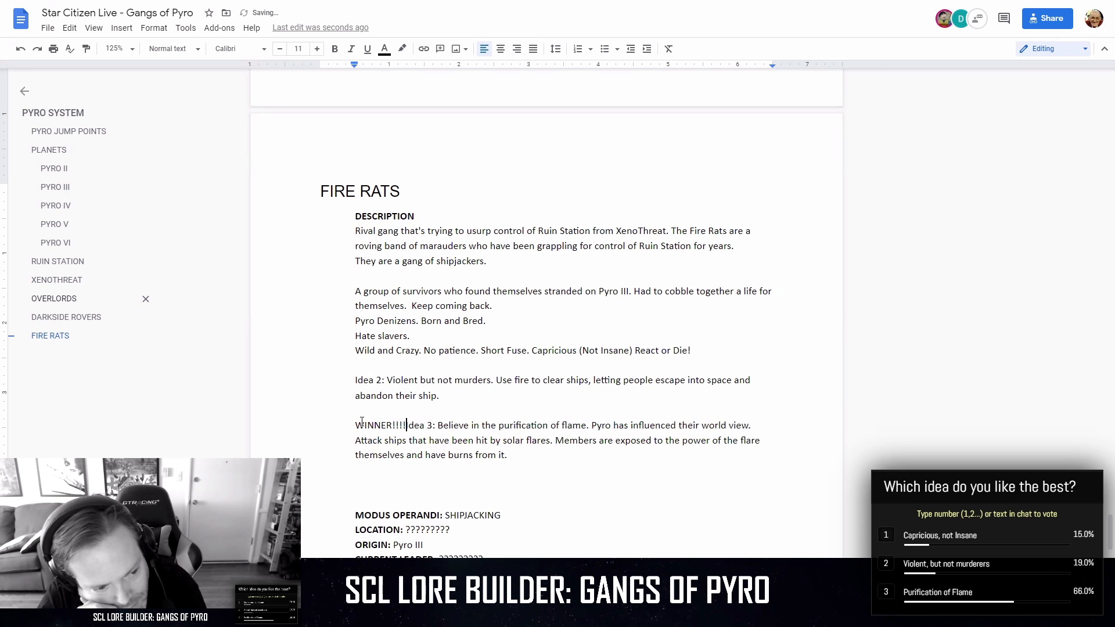
text(!)
Make the "WINNER!!!!!" label in front of Idea 3 bold.
key(shift+Left)
key(shift+Left)
key(shift+Left)
key(shift+Left)
key(shift+Left)
key(shift+Left)
key(shift+Left)
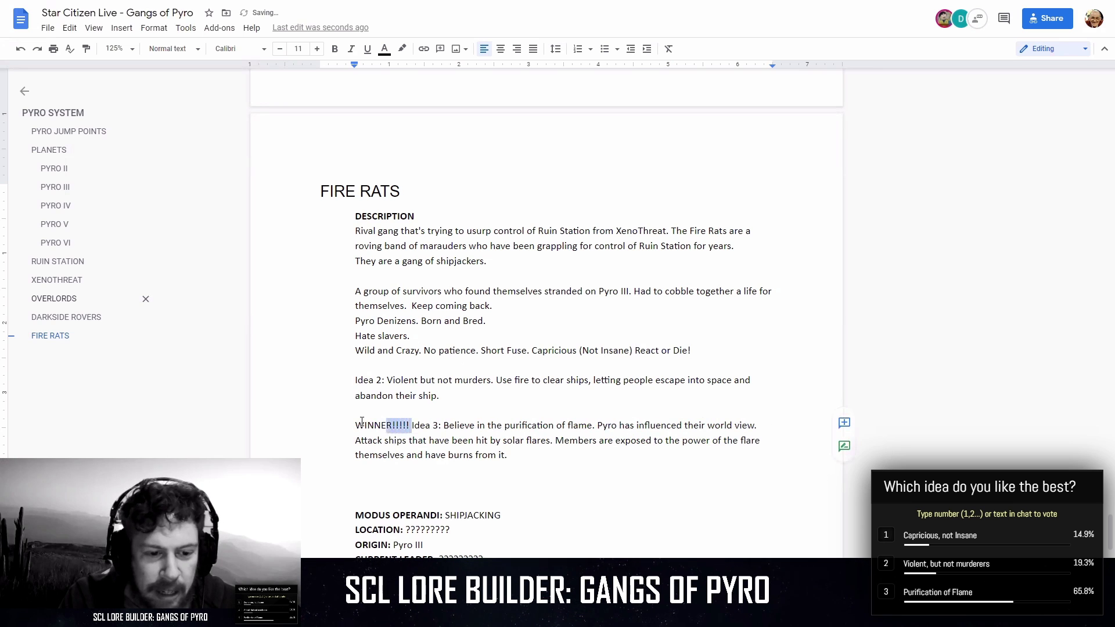
key(shift+Left)
key(shift+Left)
key(shift+Left)
key(shift+Left)
key(shift+Left)
key(ctrl+b)
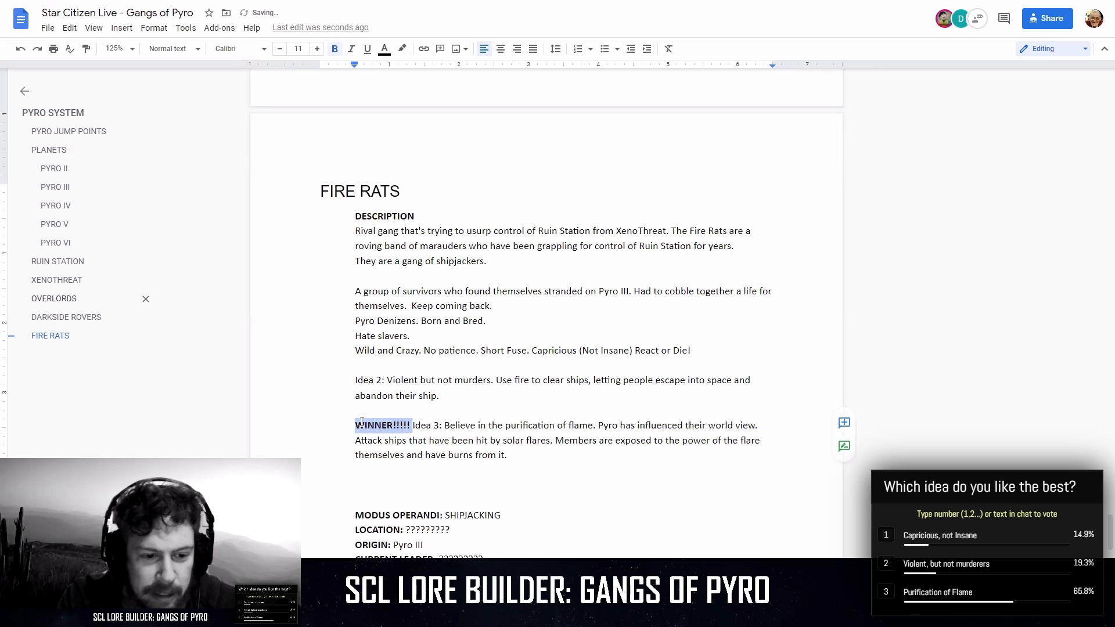
key(Down)
key(Down)
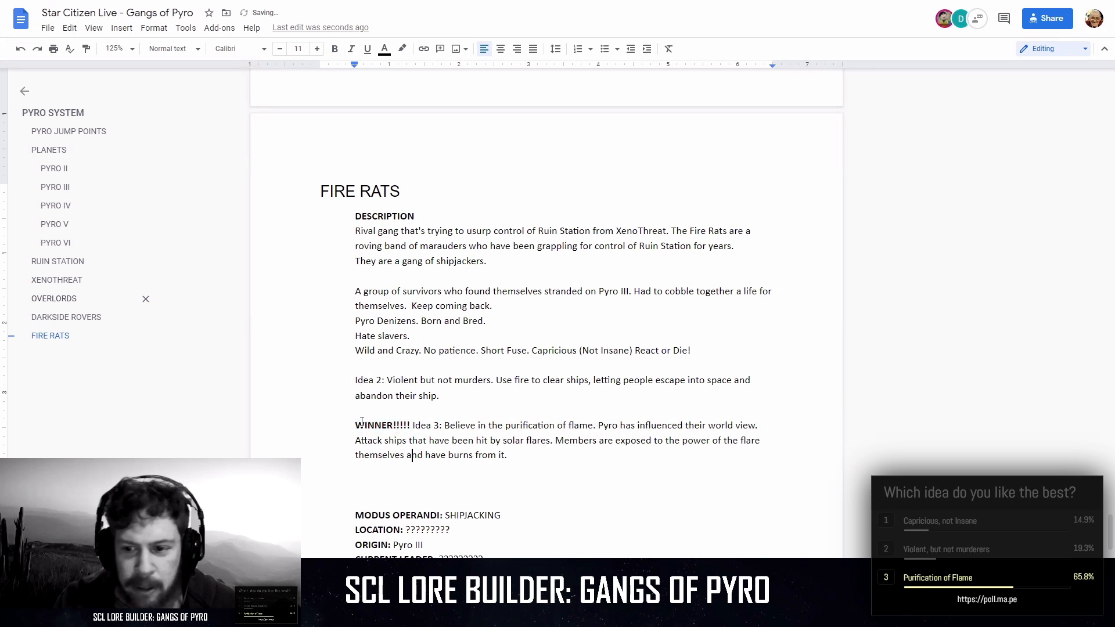